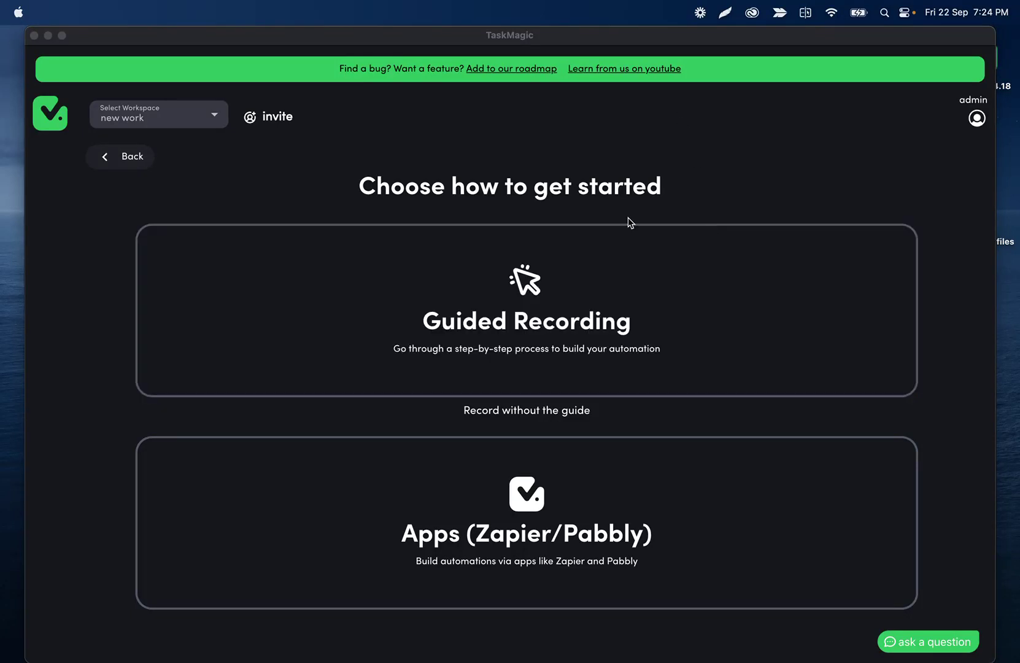
Step: Start a Guided Recording, then move the recording panel top-left and the main TaskMagic window aside
click(552, 273)
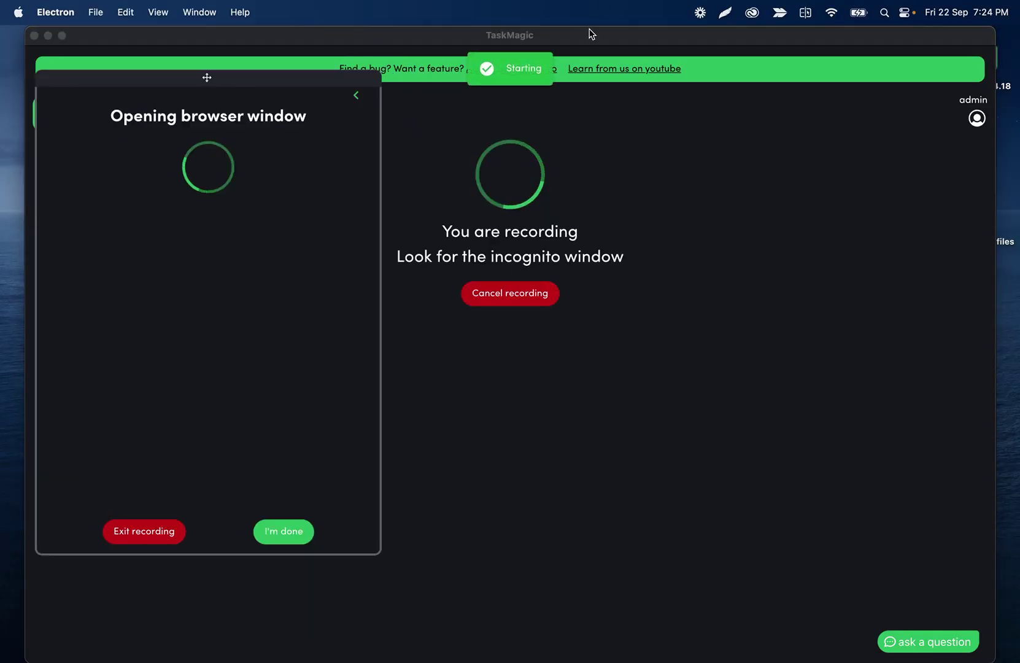
drag(304, 79, 247, 44)
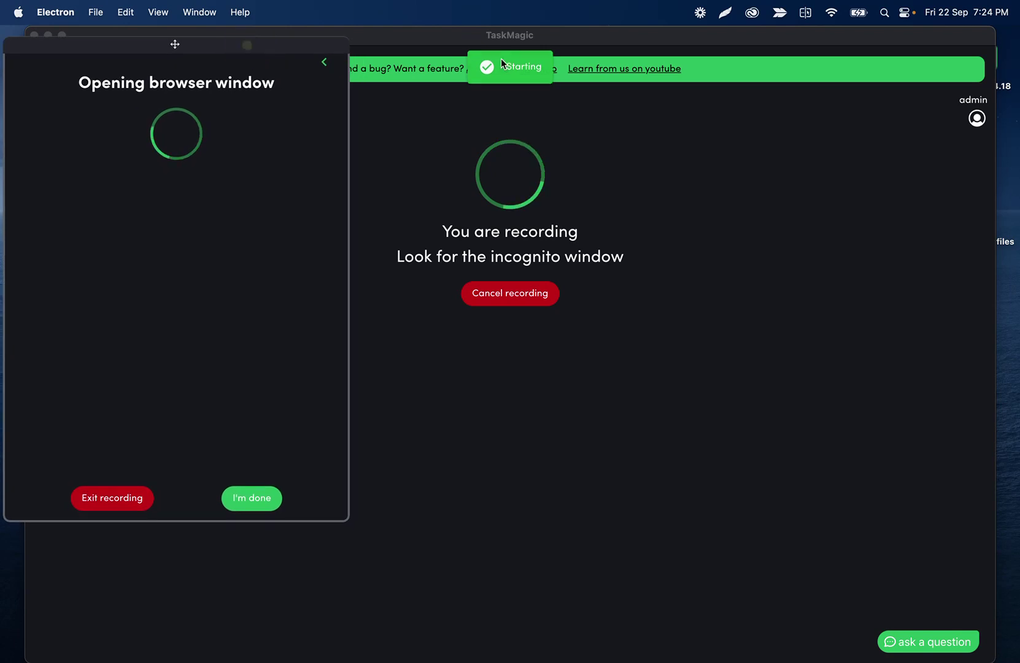
drag(649, 26, 672, 28)
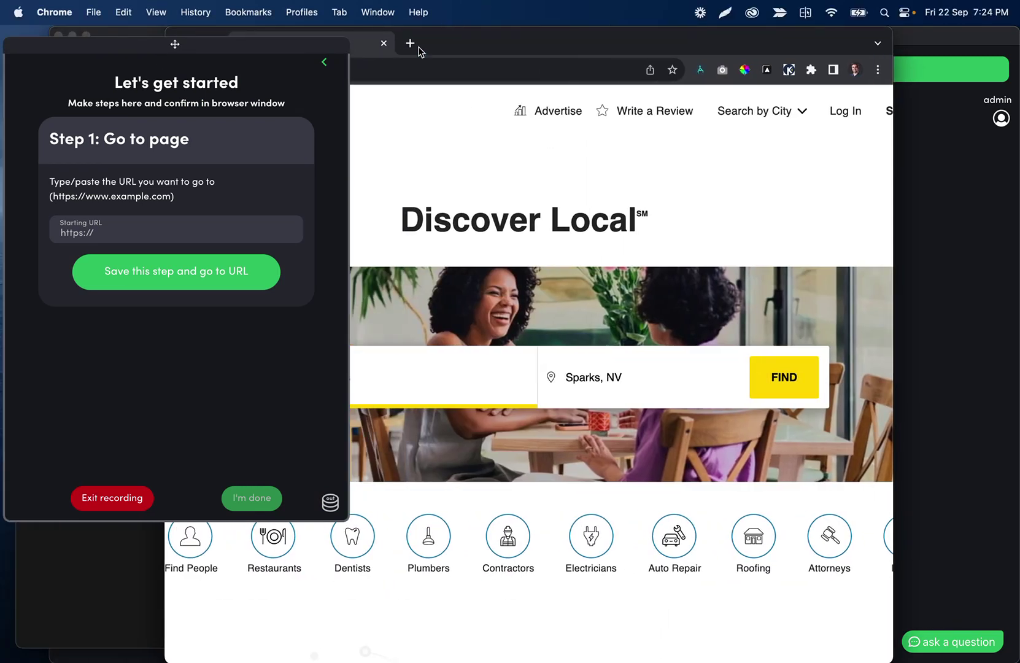
Step: Search Yellow Pages for Plumbing Drain & Sewer Cleaning in Sparks, NV from recent searches
click(324, 62)
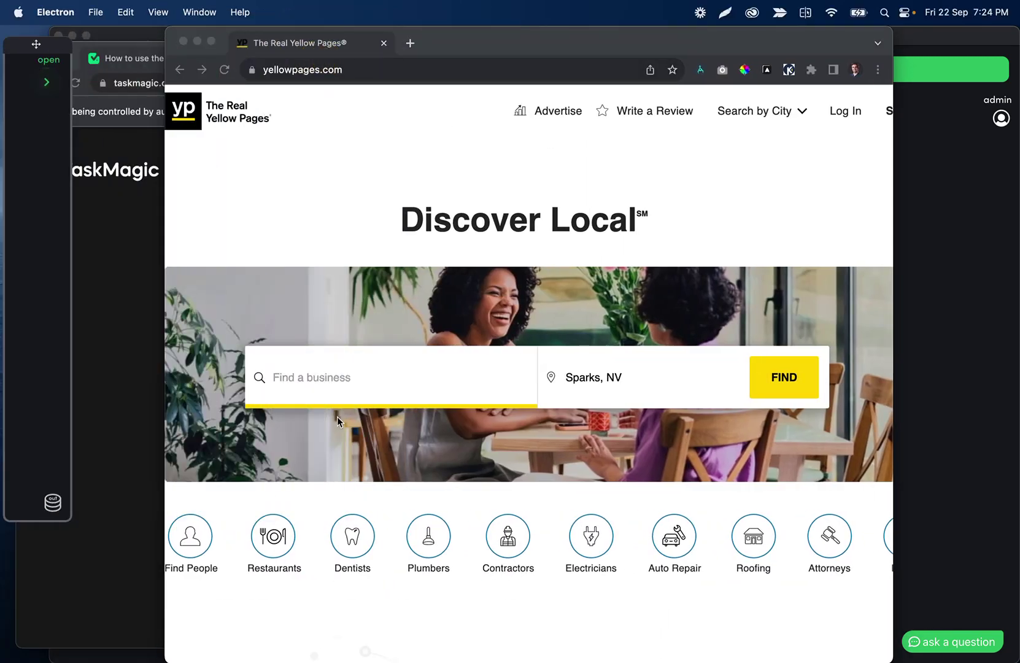
drag(463, 41, 446, 41)
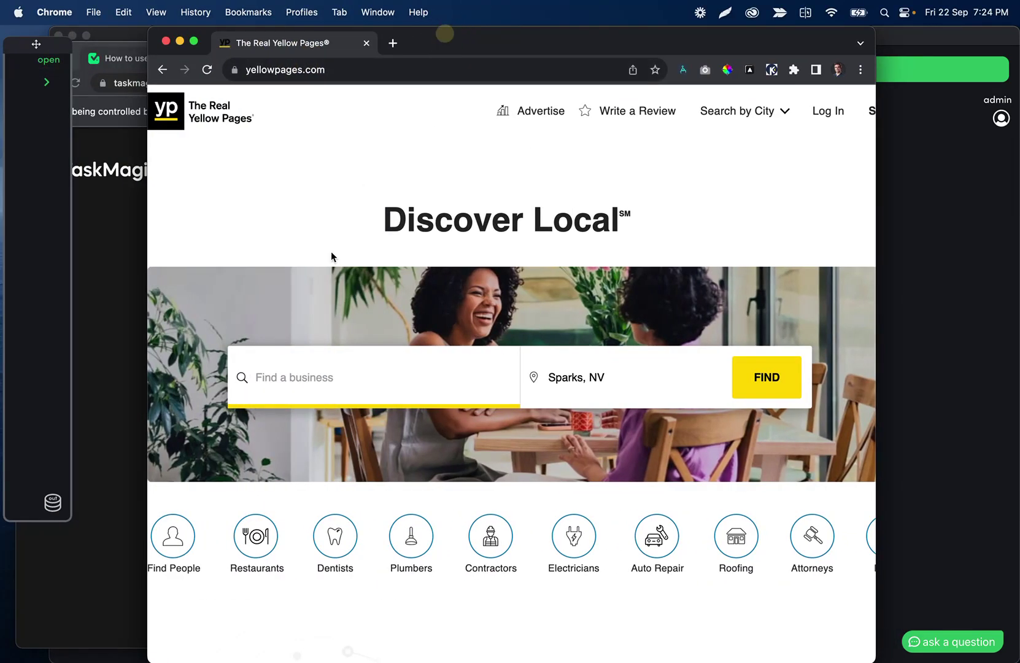
click(305, 374)
click(287, 443)
click(769, 386)
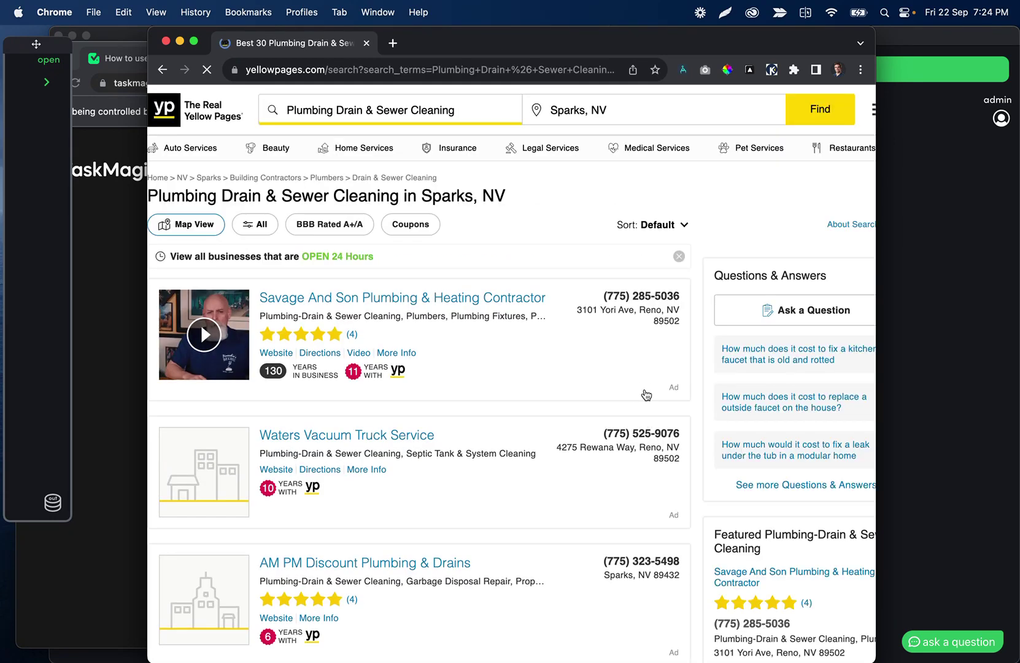
Step: Preview the Savage And Son listing in an Incognito window, then close it
scroll(353, 380, down, 2)
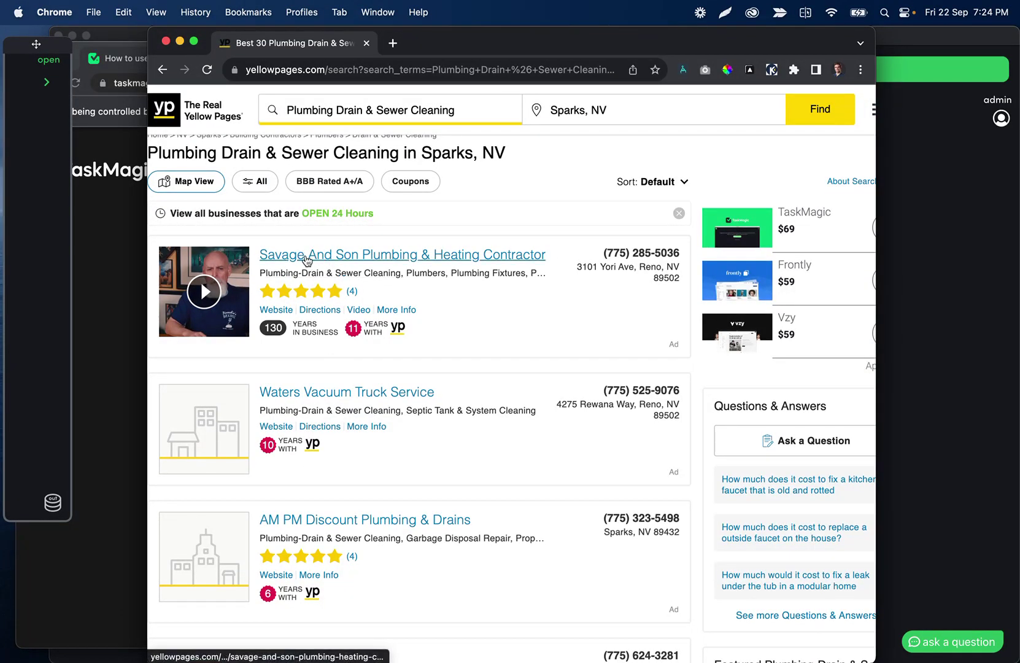
right_click(303, 256)
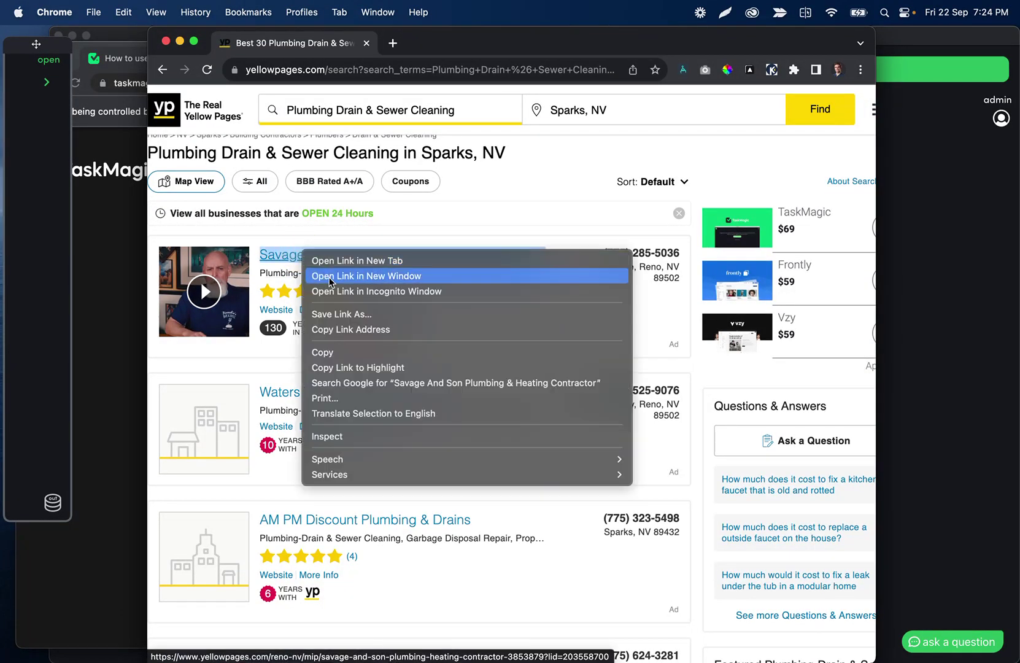
click(347, 292)
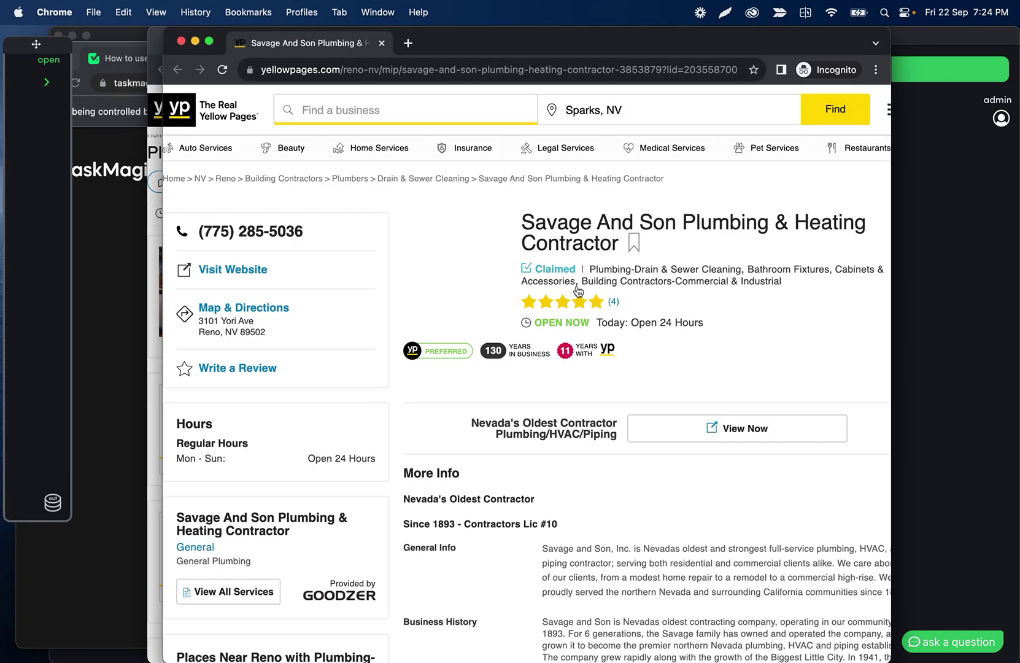
click(382, 43)
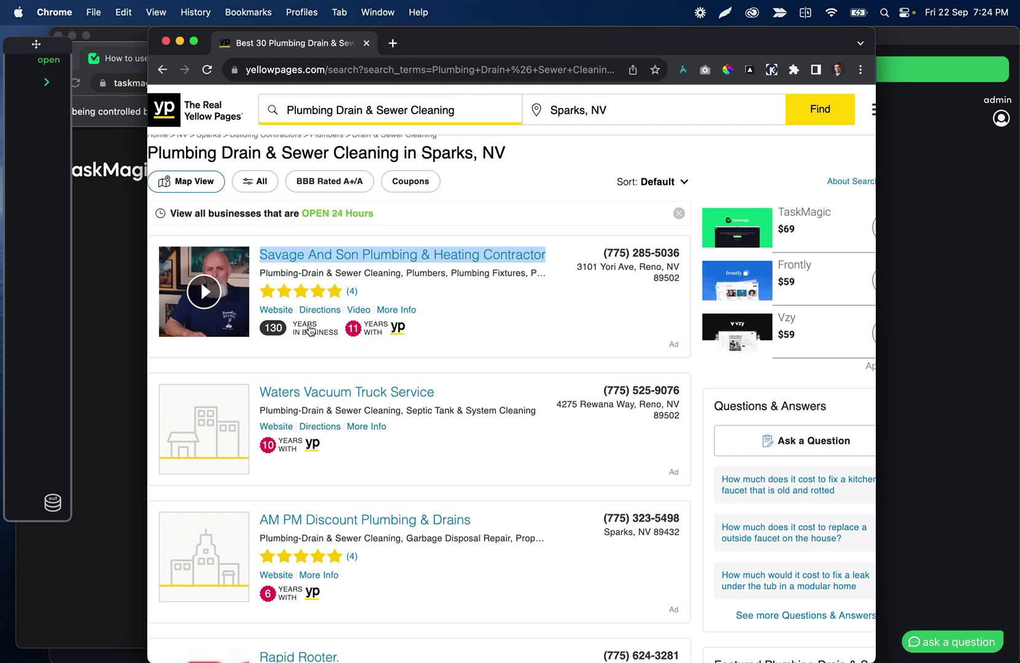
Step: Scroll through results 1–30 of 76 to the pagination bar, then close the Yellow Pages window
scroll(350, 292, down, 20)
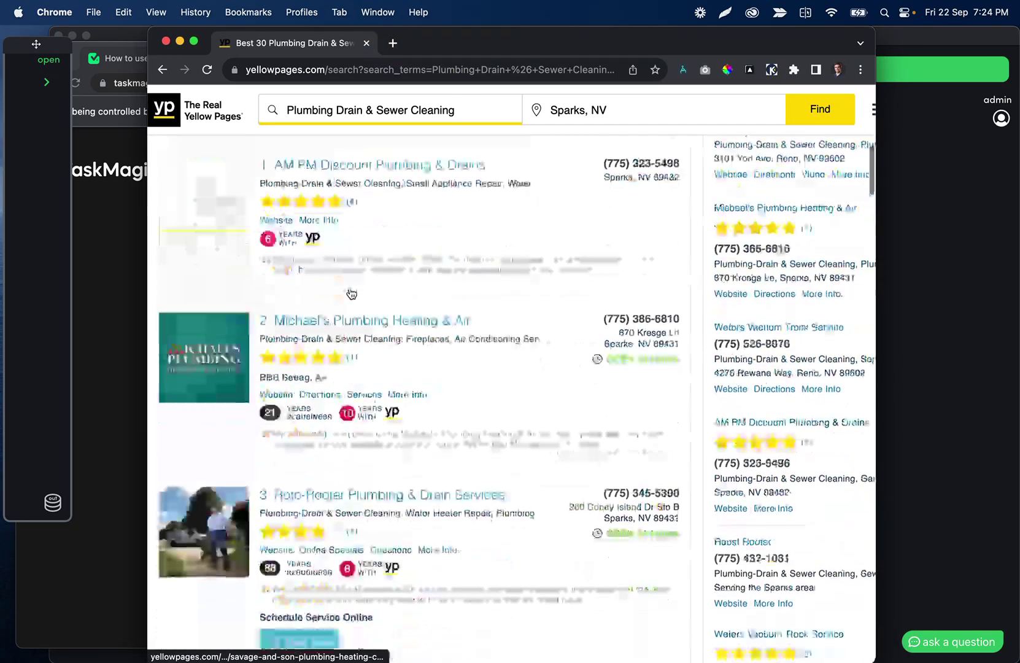
scroll(350, 292, down, 20)
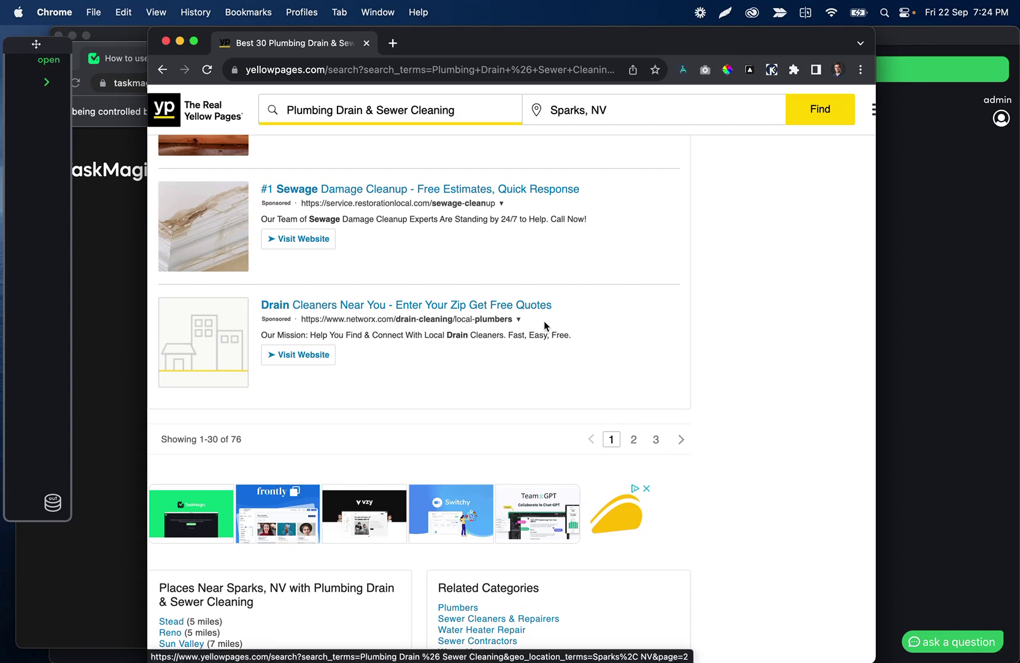
scroll(432, 220, up, 20)
scroll(369, 428, up, 10)
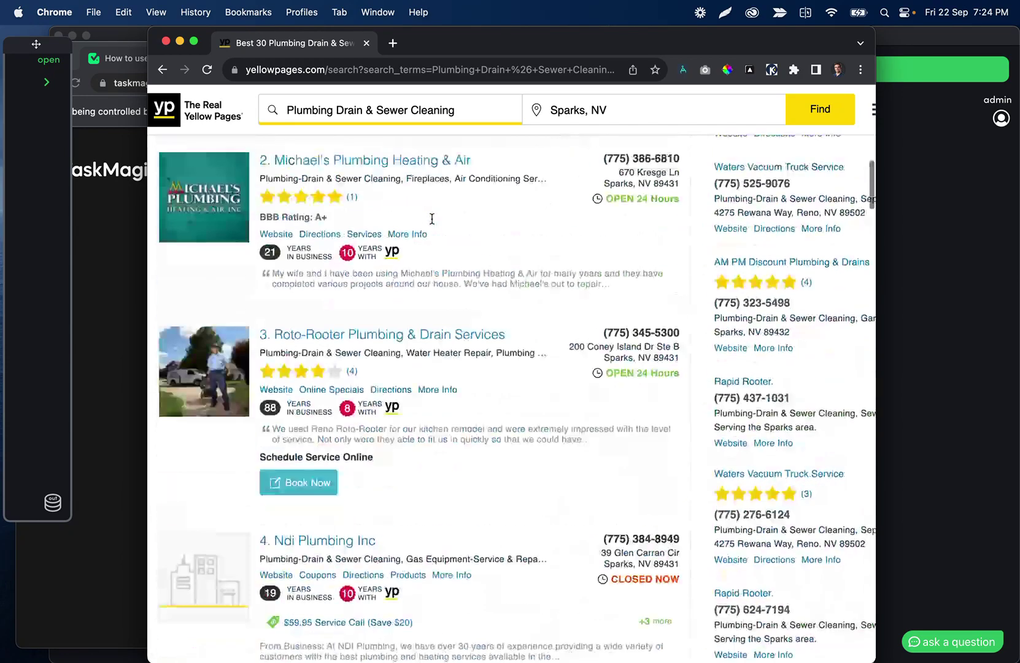
scroll(385, 332, down, 10)
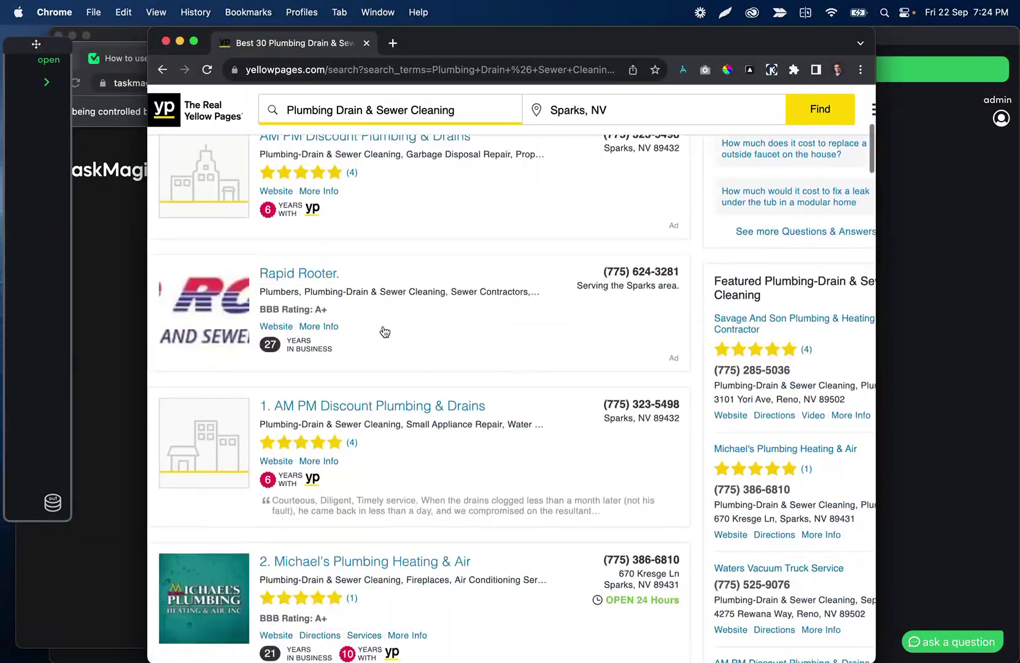
scroll(385, 332, down, 5)
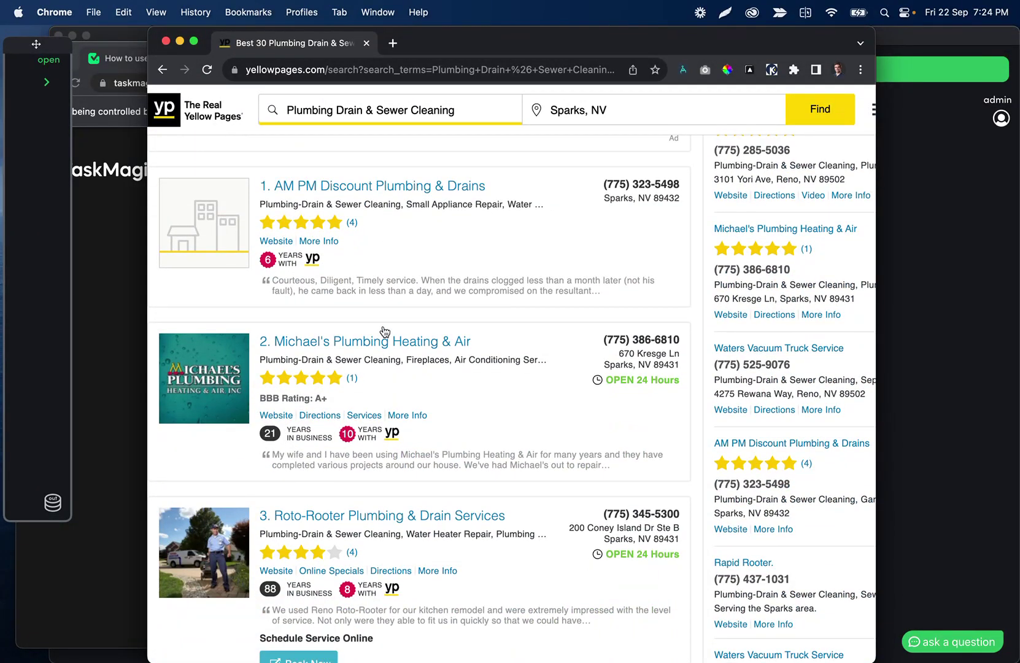
scroll(385, 332, up, 12)
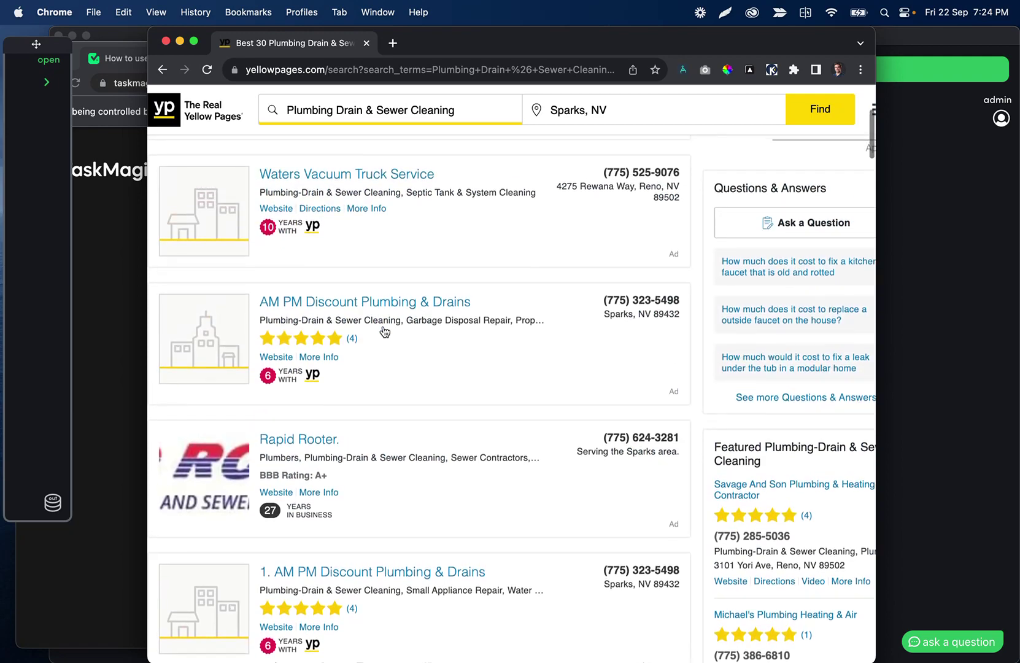
scroll(326, 457, down, 20)
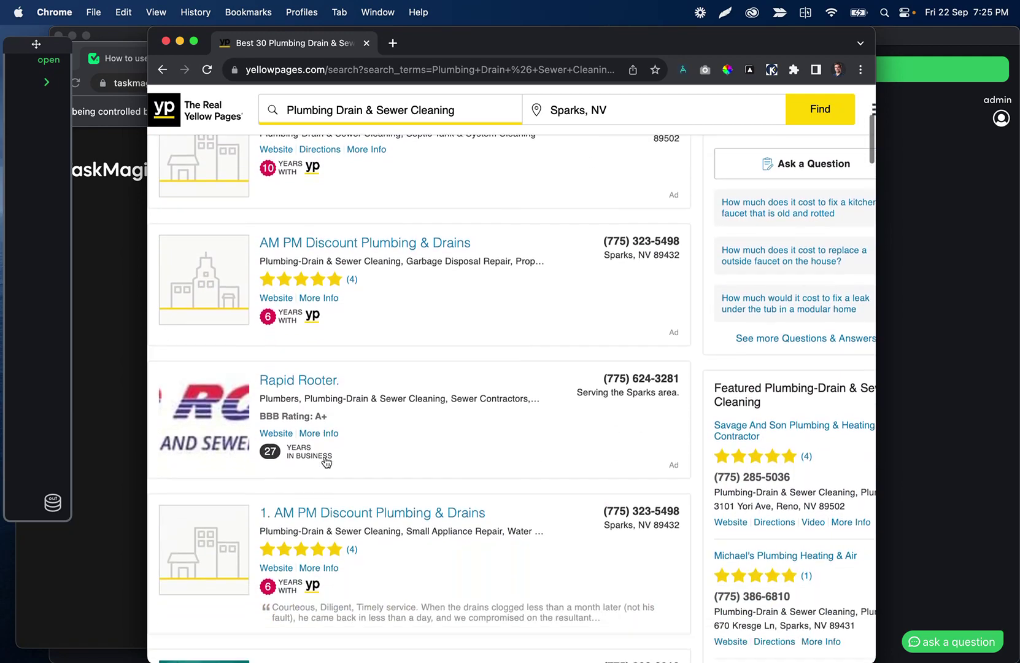
scroll(326, 461, down, 20)
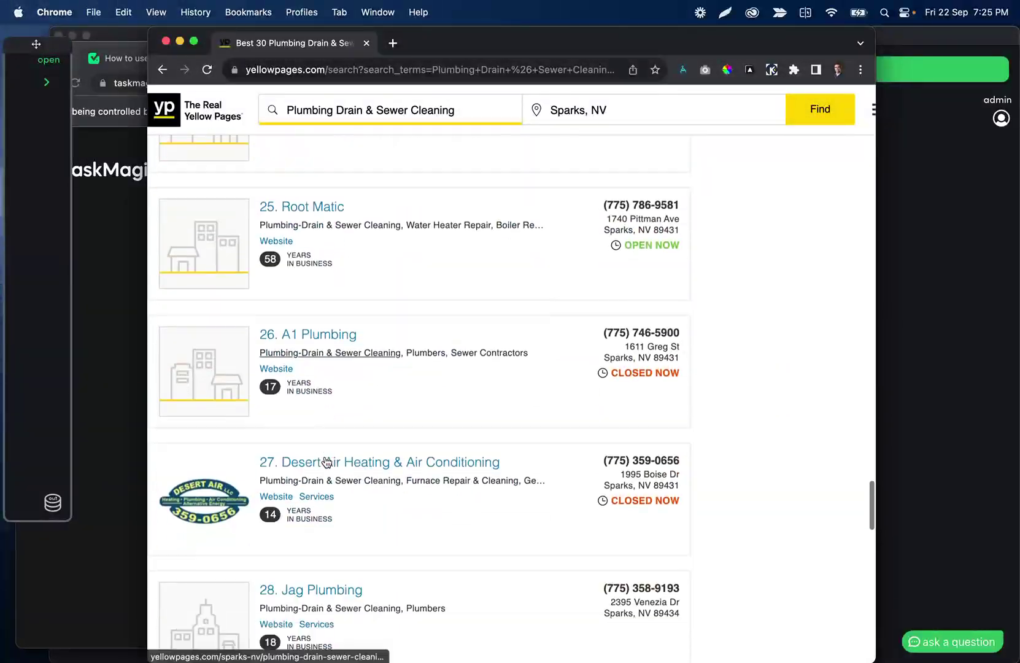
scroll(353, 353, down, 4)
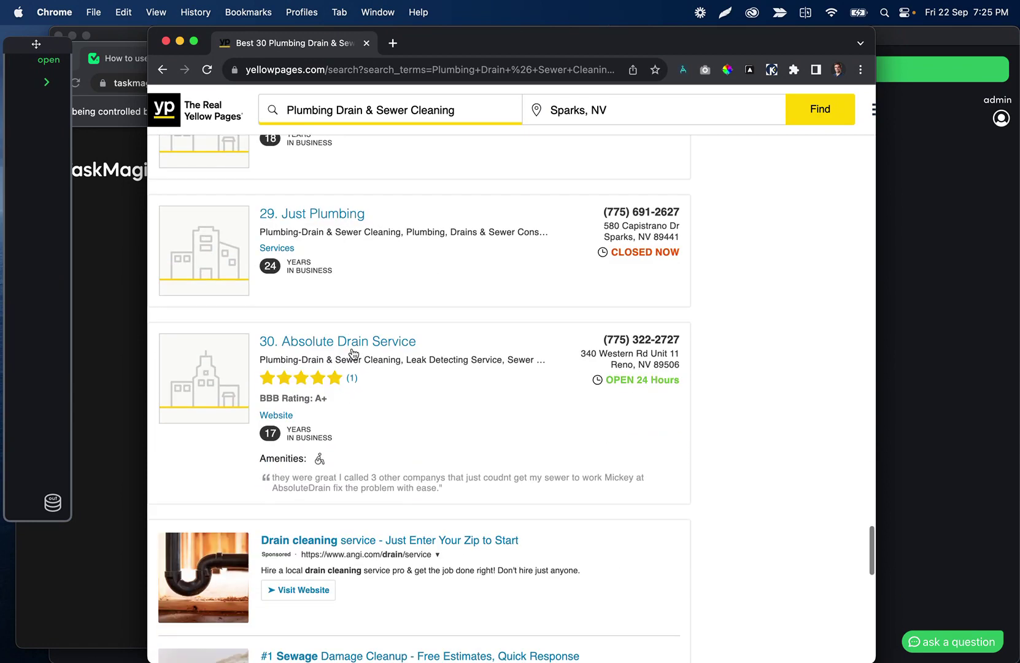
scroll(353, 353, down, 5)
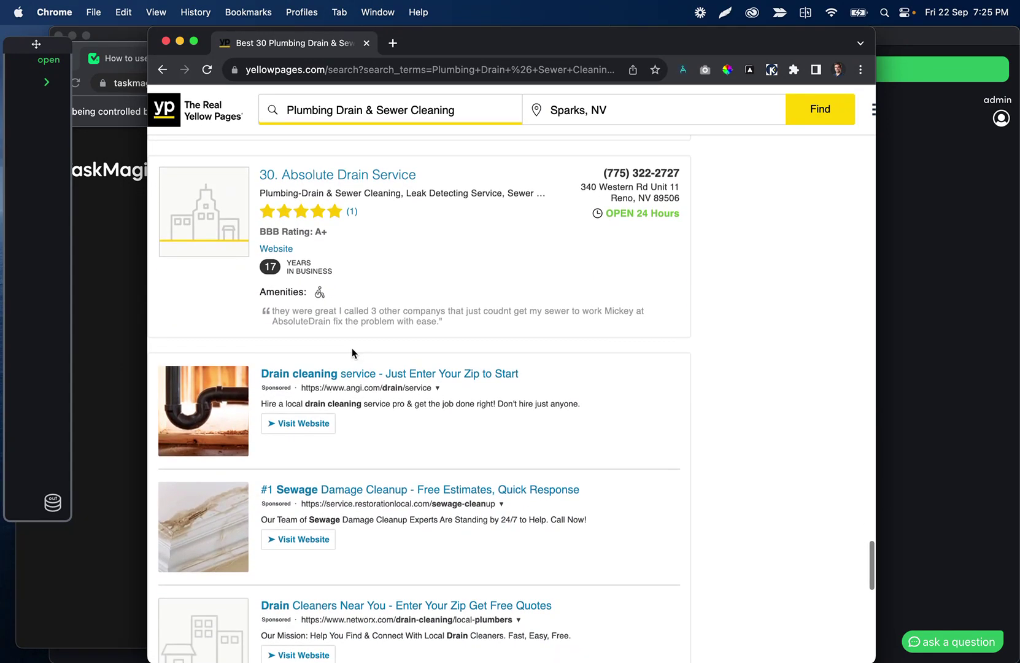
scroll(317, 365, down, 14)
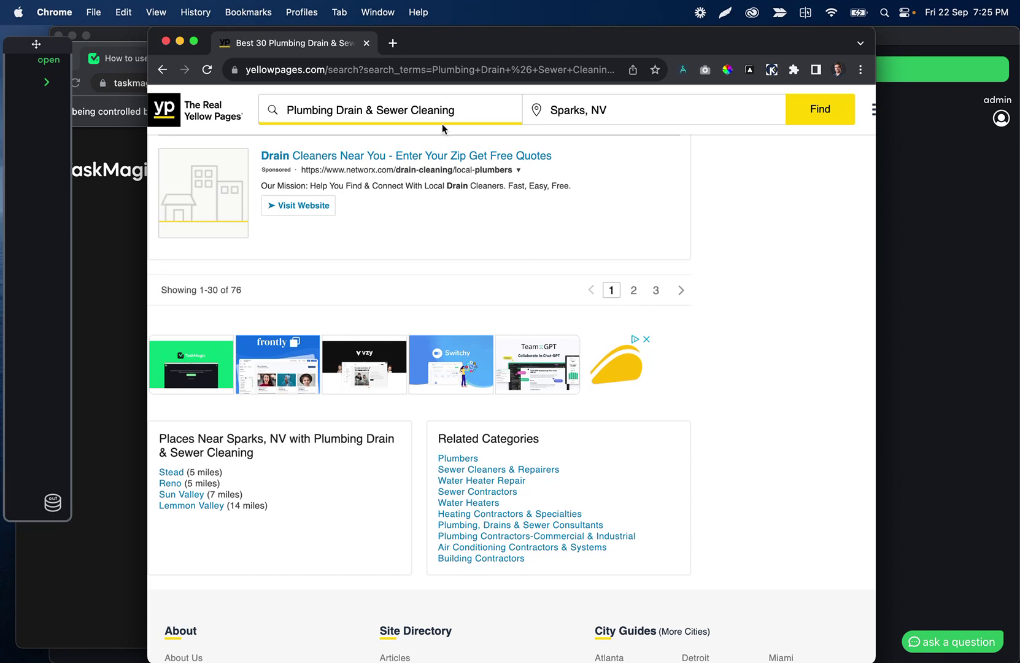
click(166, 42)
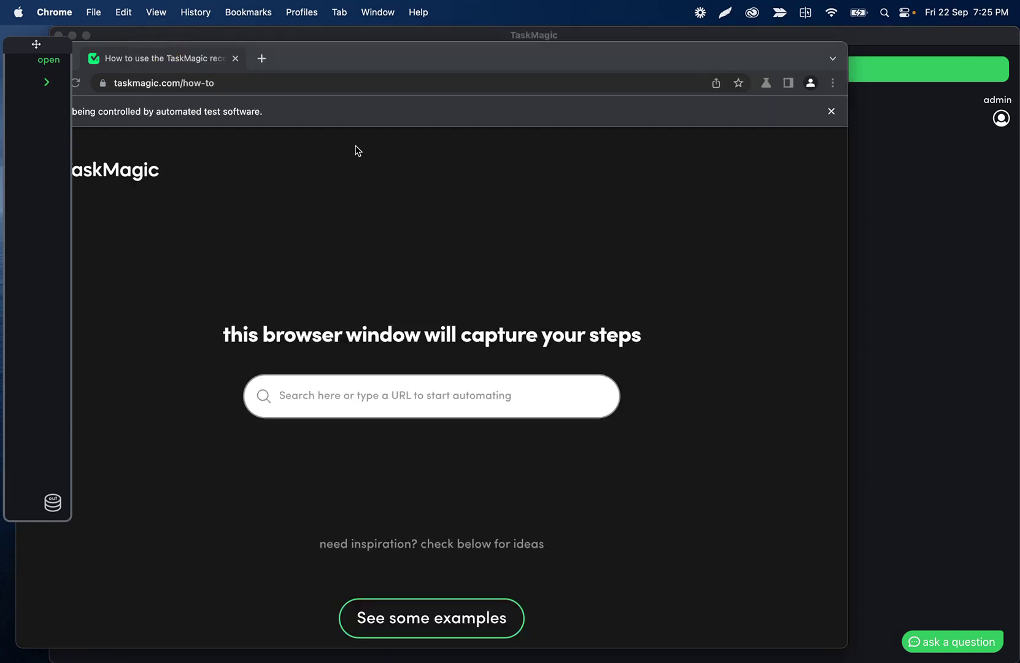
drag(363, 43, 482, 27)
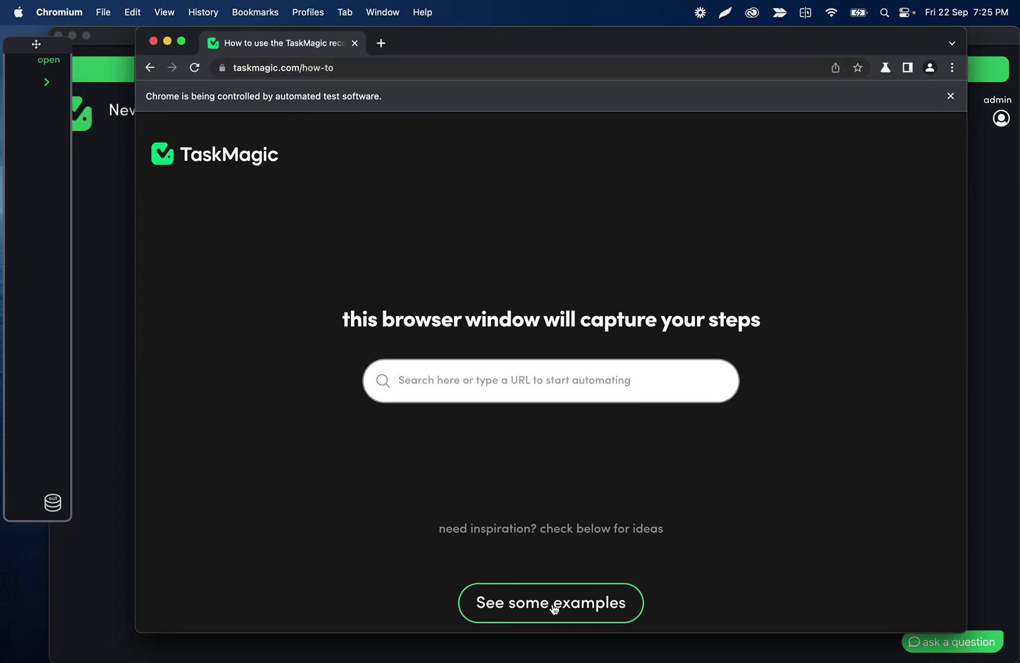
click(44, 84)
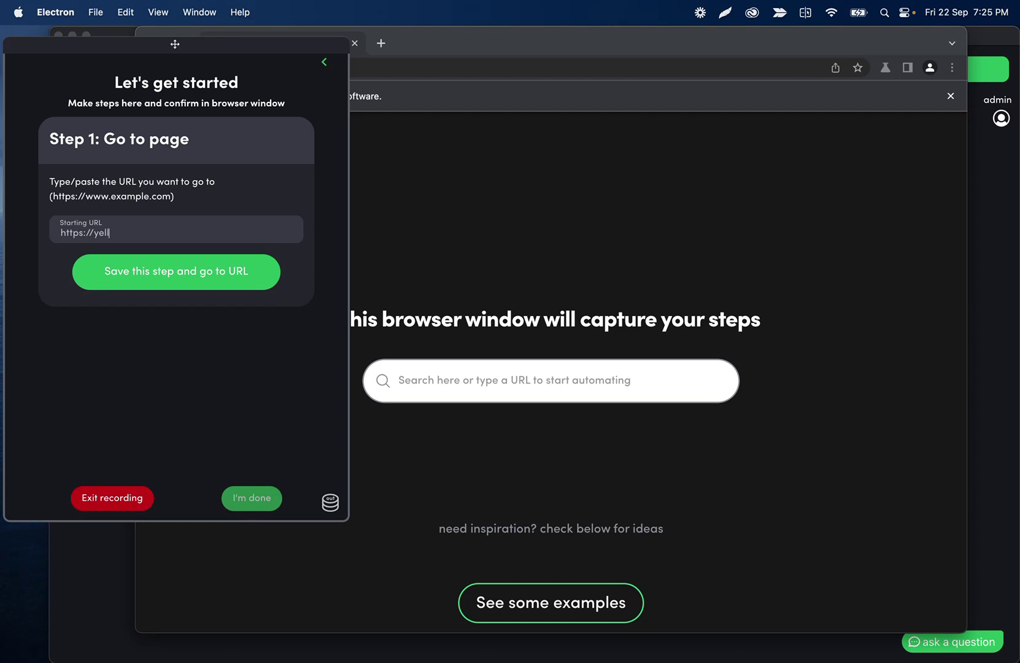
click(175, 281)
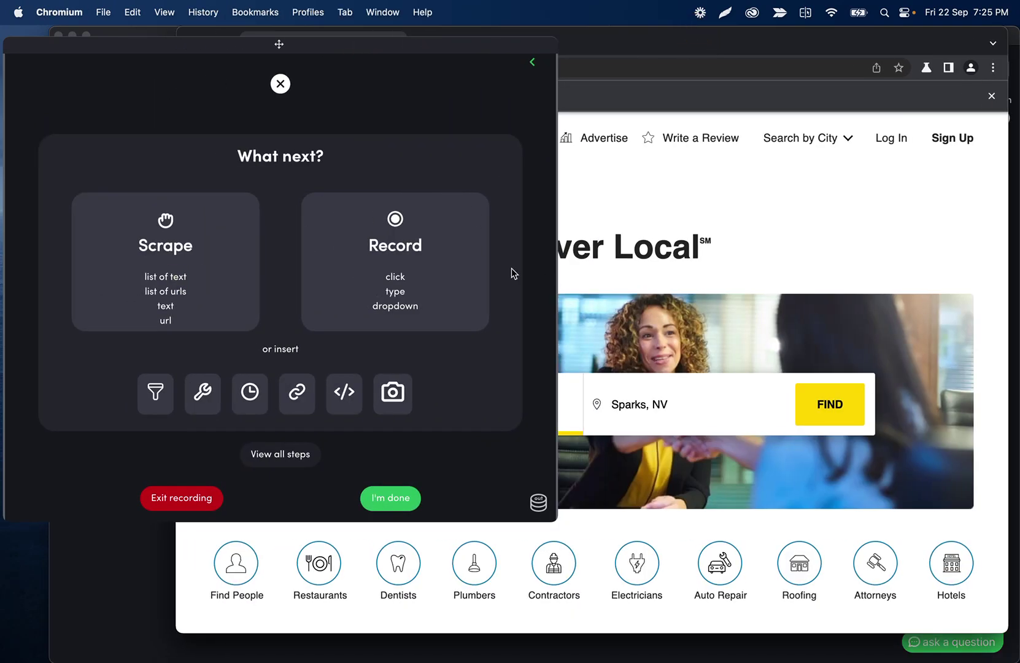
Step: Record and confirm a step typing 'Plumbing' into the Find a business field
click(400, 230)
click(281, 84)
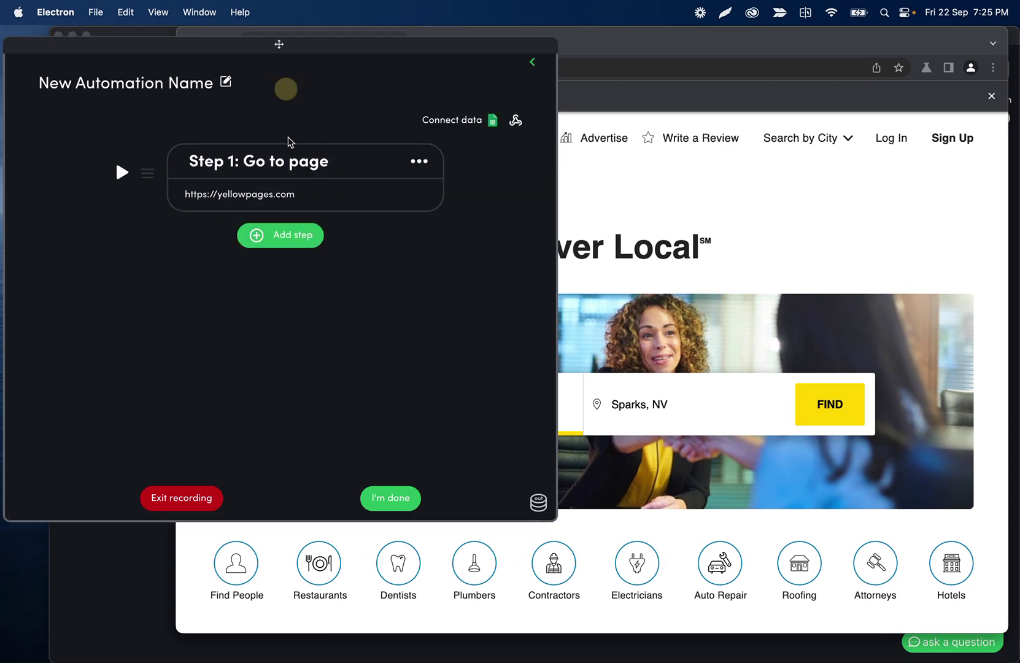
click(280, 241)
click(424, 248)
click(398, 256)
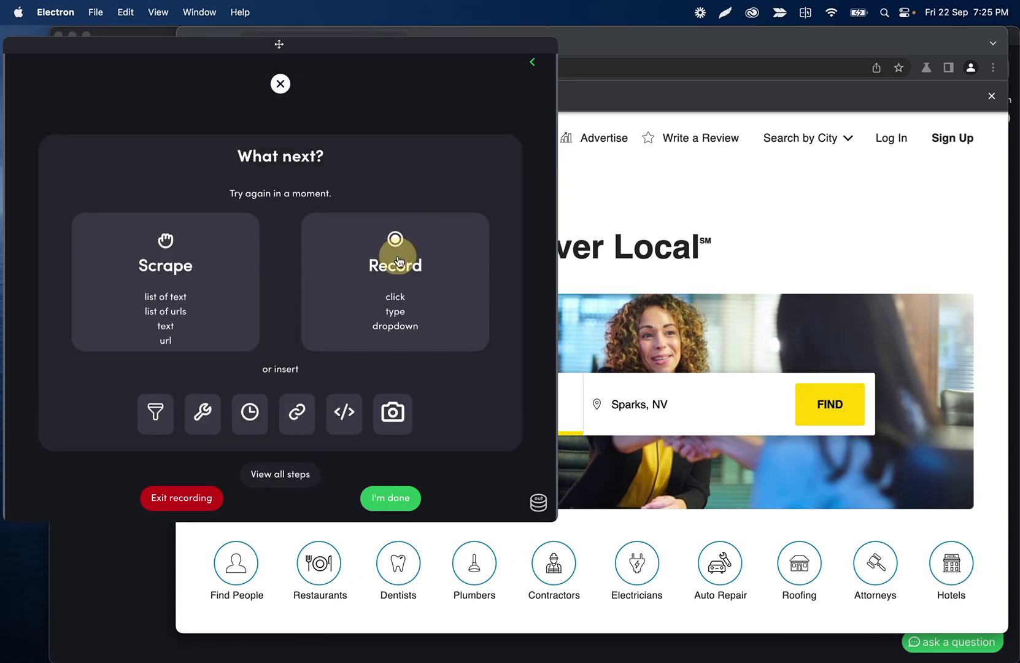
click(382, 240)
click(364, 407)
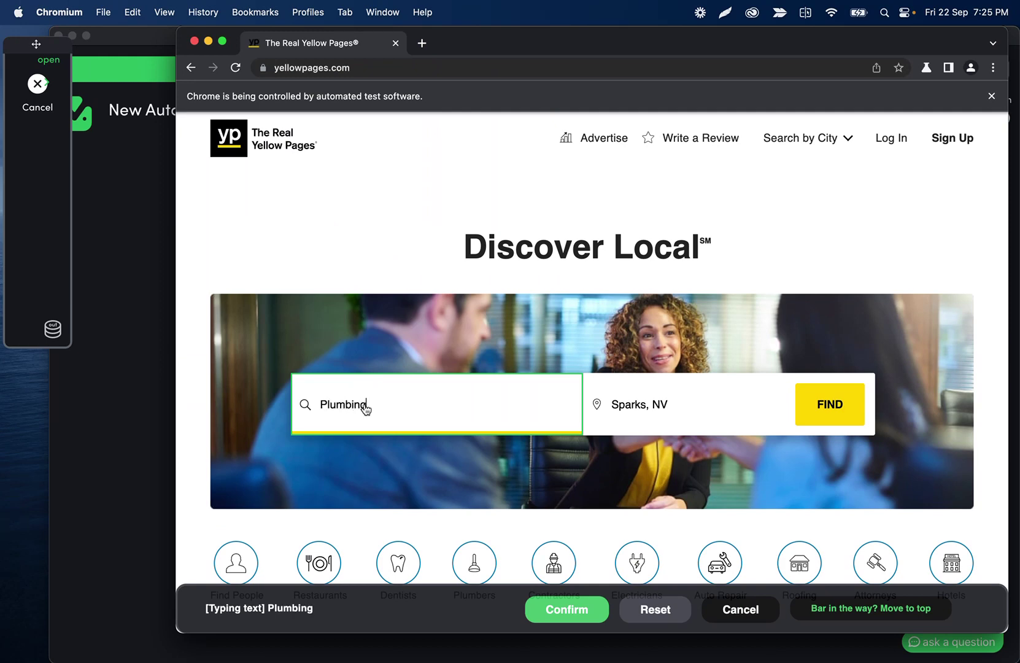
click(563, 610)
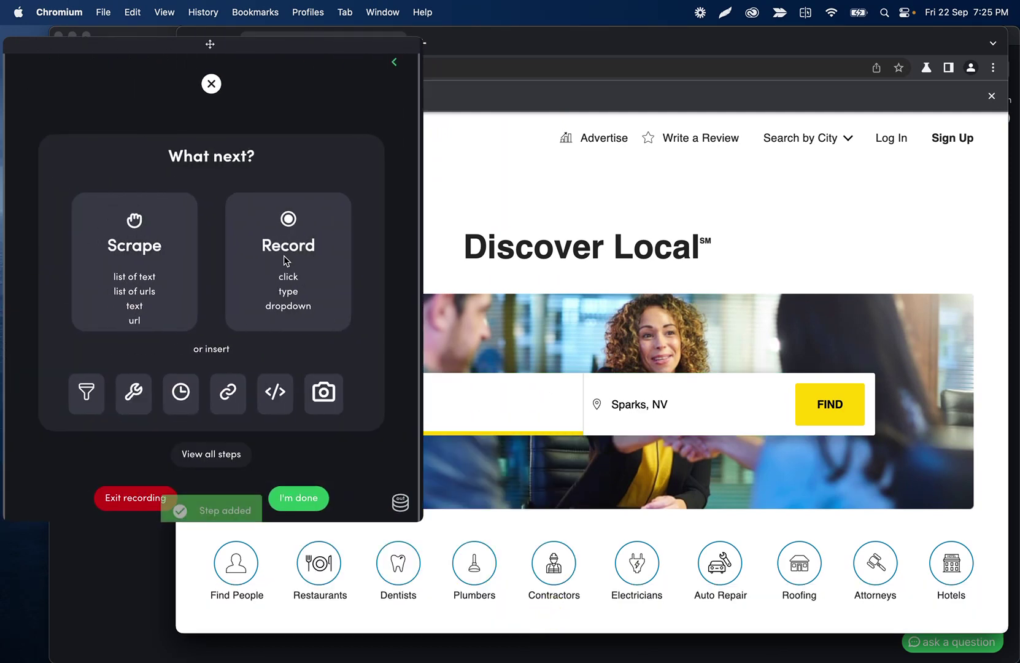
Step: Record and confirm a step typing 'Sparks, NV' into the location field
click(398, 246)
click(393, 237)
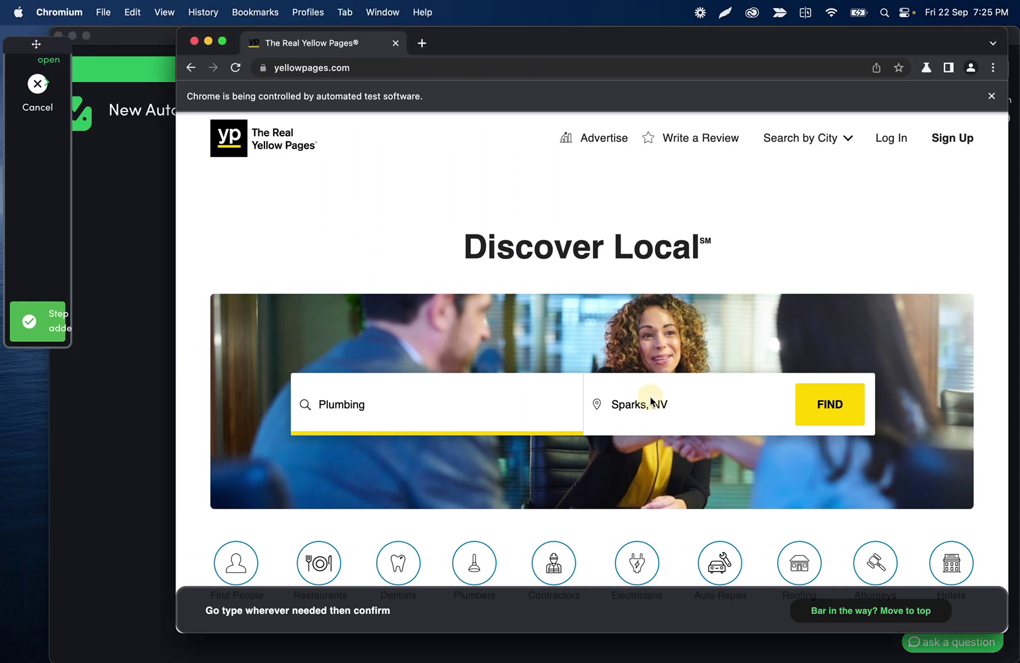
click(652, 402)
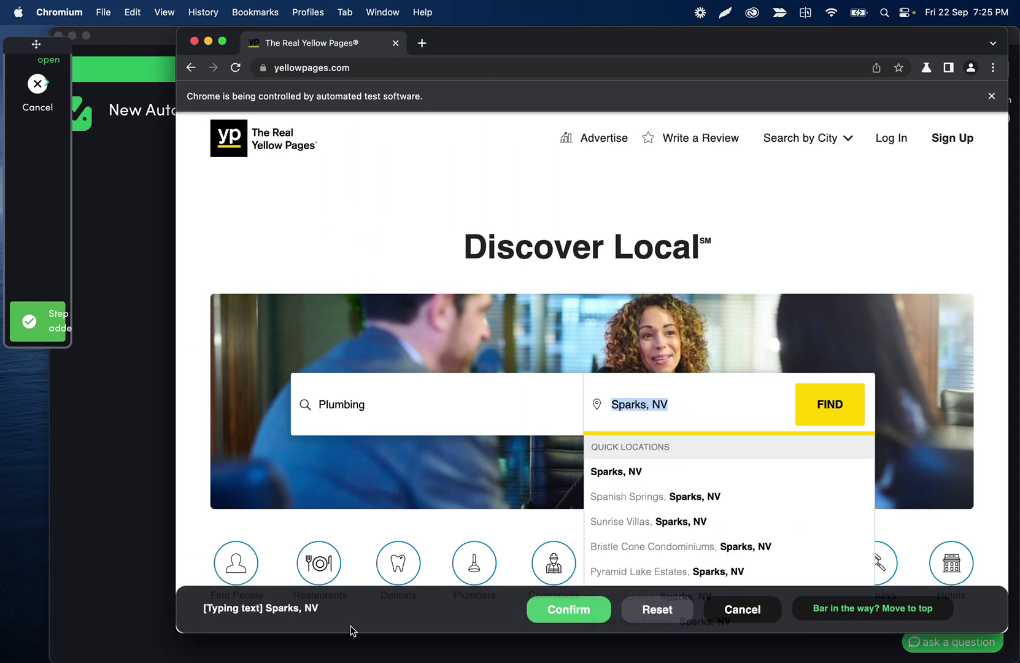
click(529, 614)
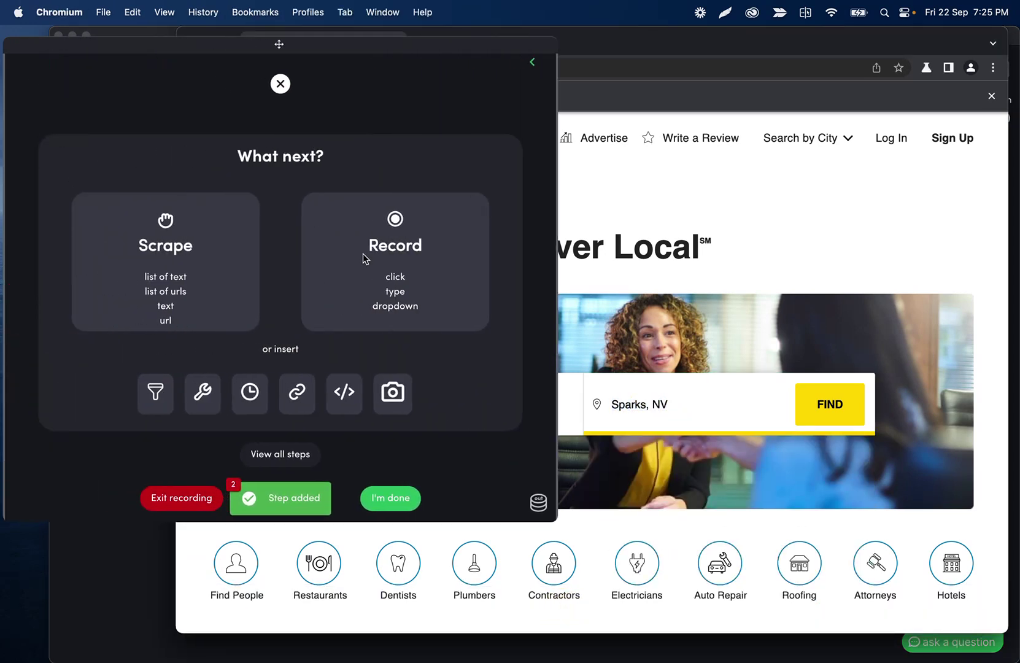
Step: Record and confirm a click on the site's FIND button
click(409, 240)
click(209, 241)
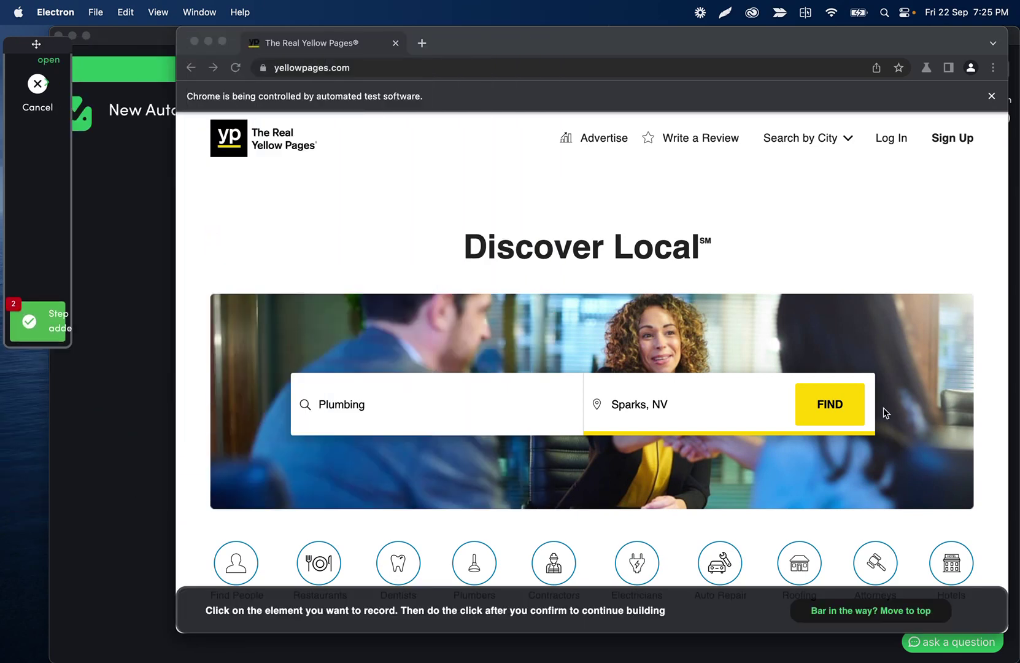
click(846, 412)
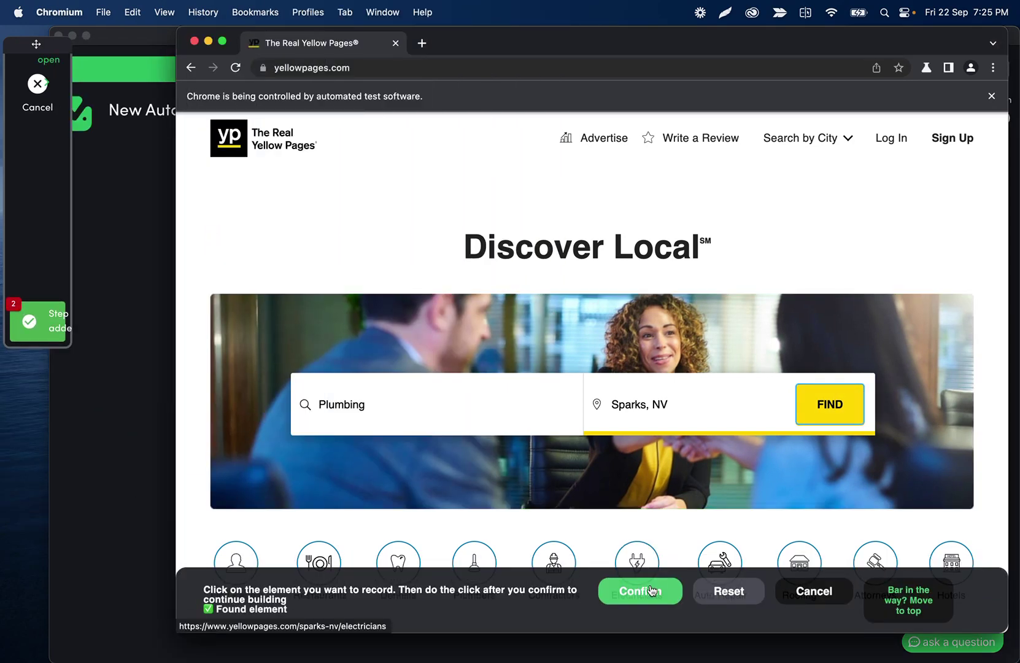
click(644, 578)
Step: Run the search to load Sparks, NV plumbing results, then choose Scrape as the next step
click(528, 63)
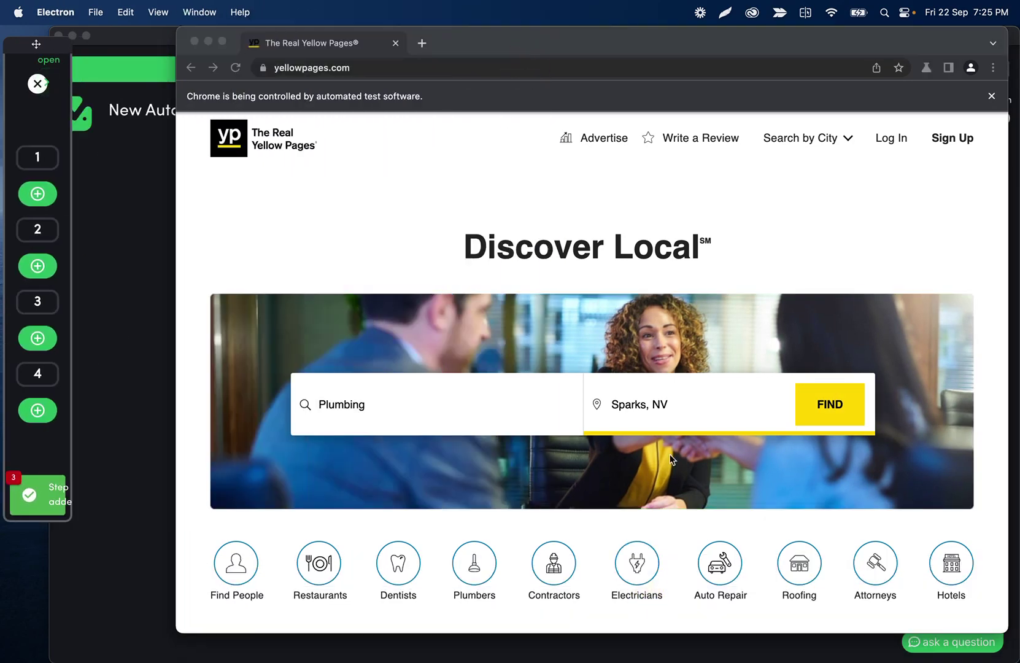
click(825, 401)
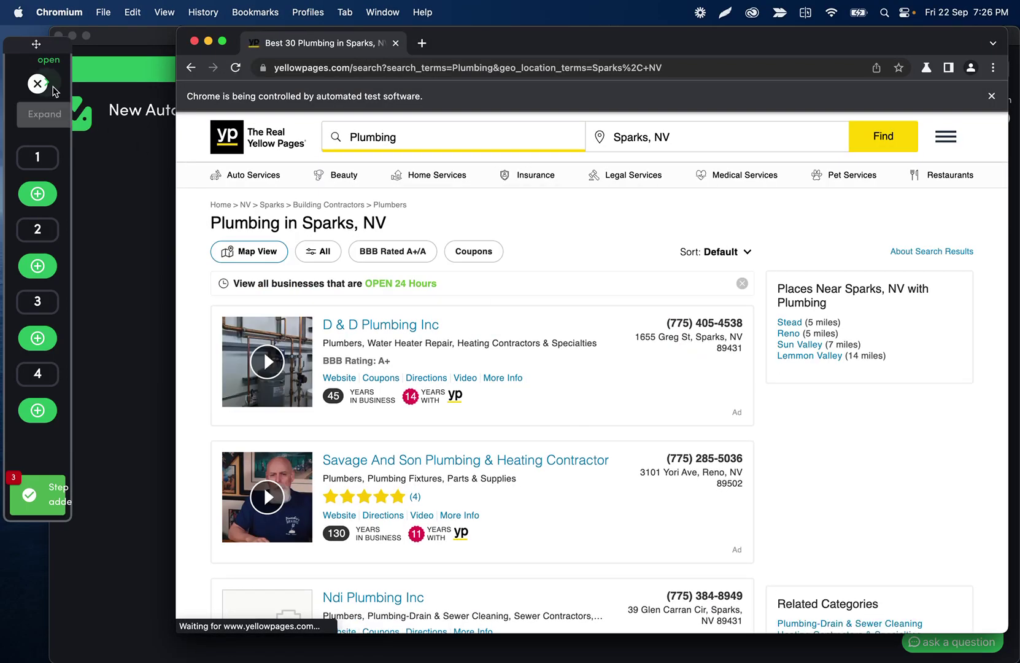
click(54, 90)
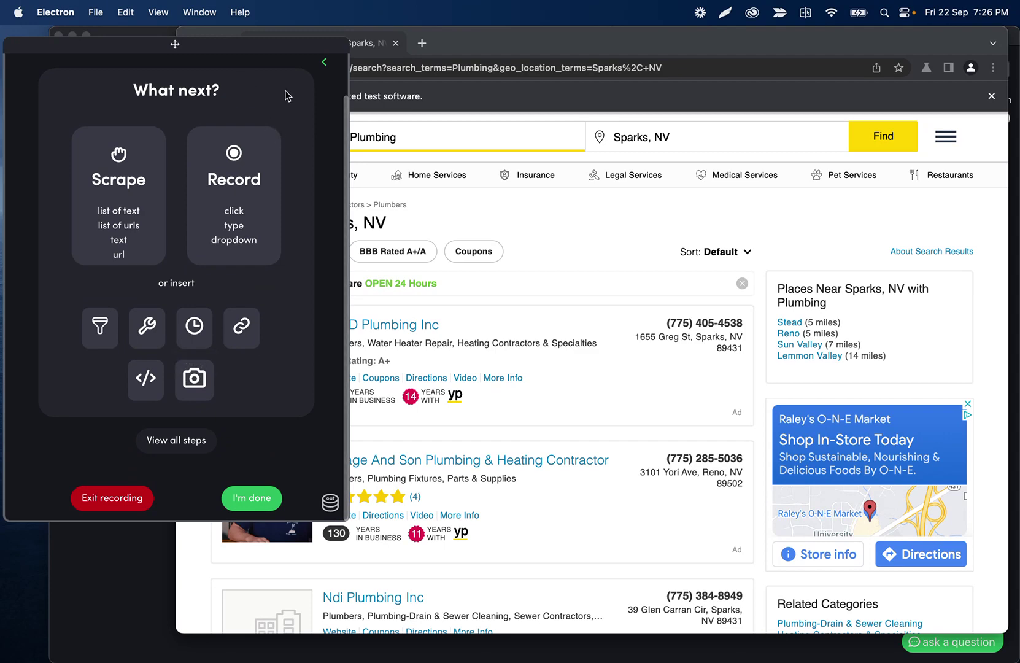
click(120, 175)
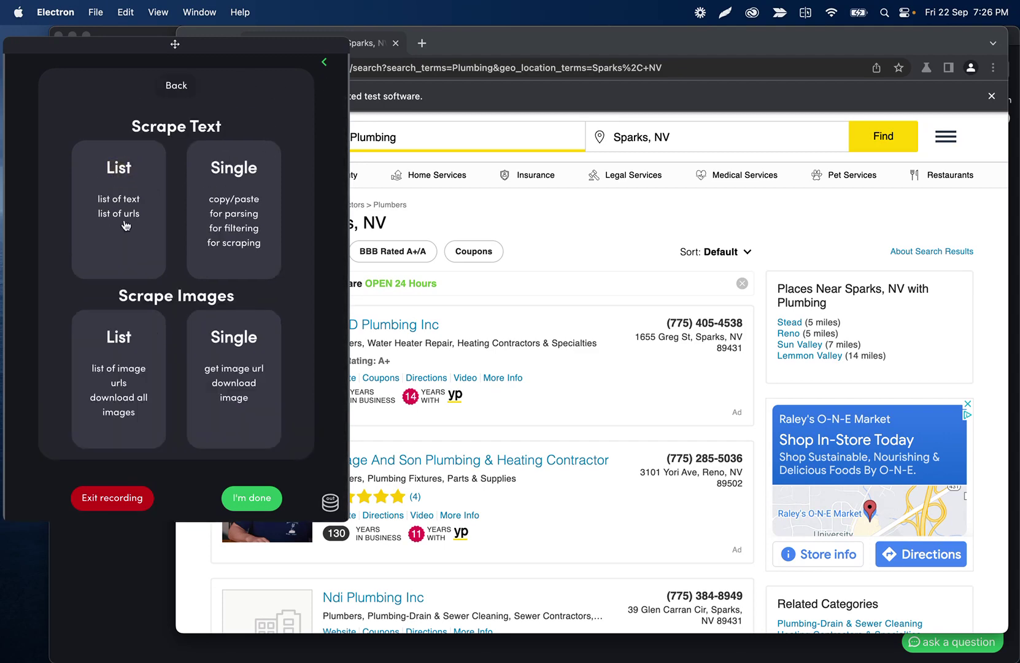
Step: Start a List scrape, marking D & D Plumbing Inc and Savage And Son as the first items
click(118, 185)
click(381, 333)
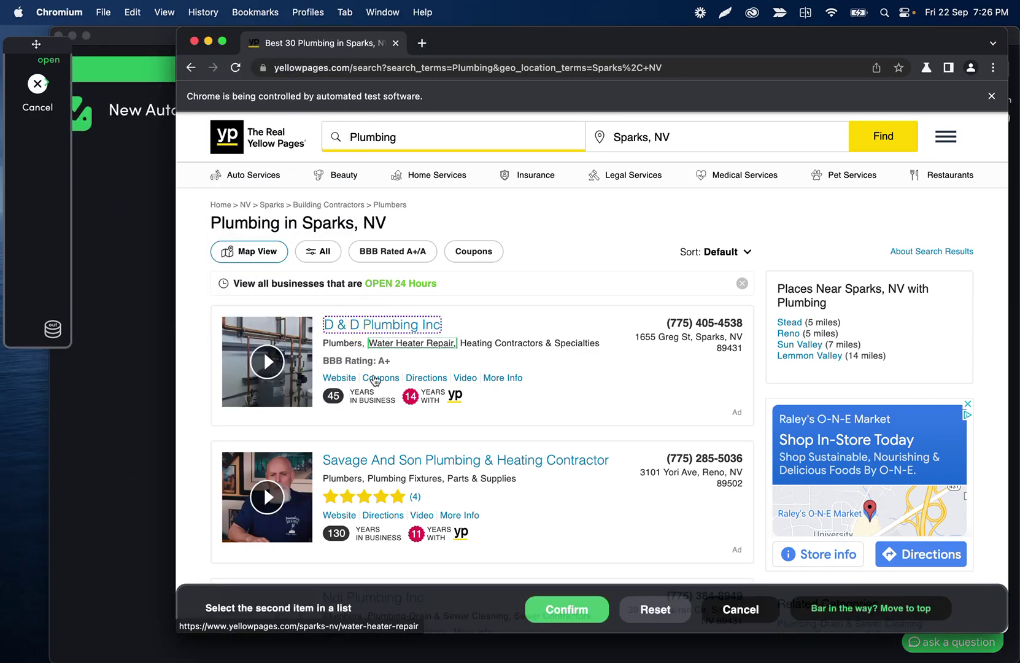
click(383, 468)
scroll(421, 423, down, 5)
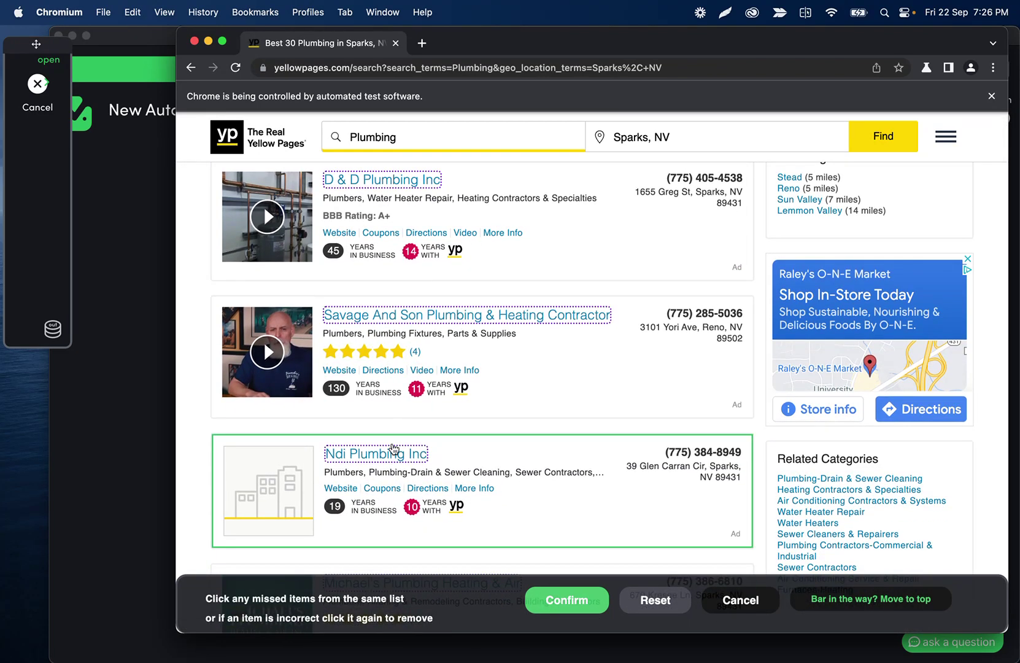
scroll(460, 289, down, 3)
scroll(461, 289, down, 6)
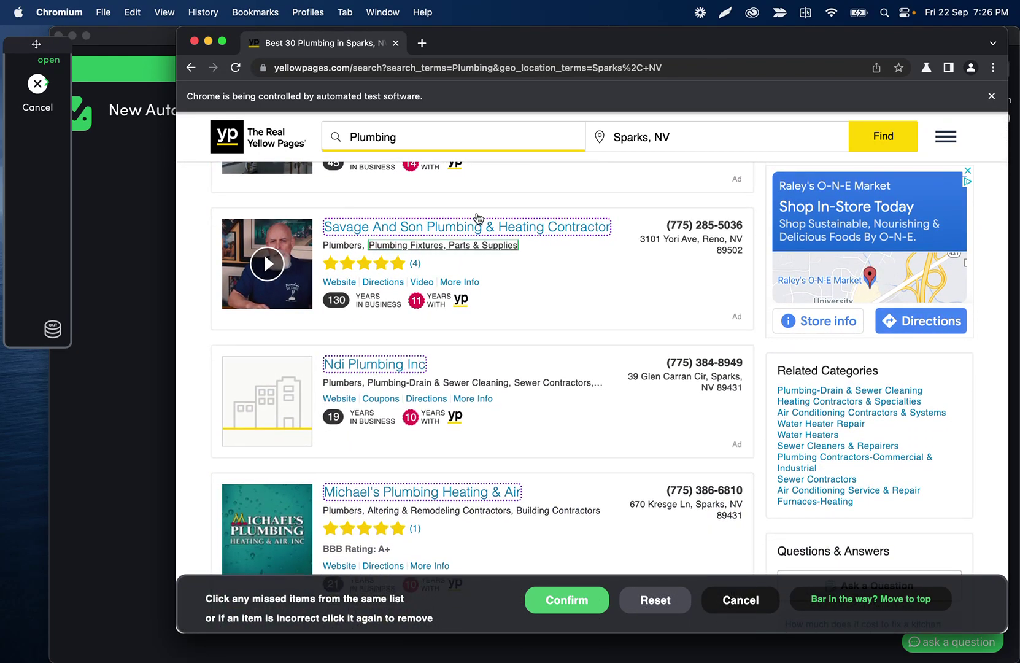
scroll(455, 332, down, 15)
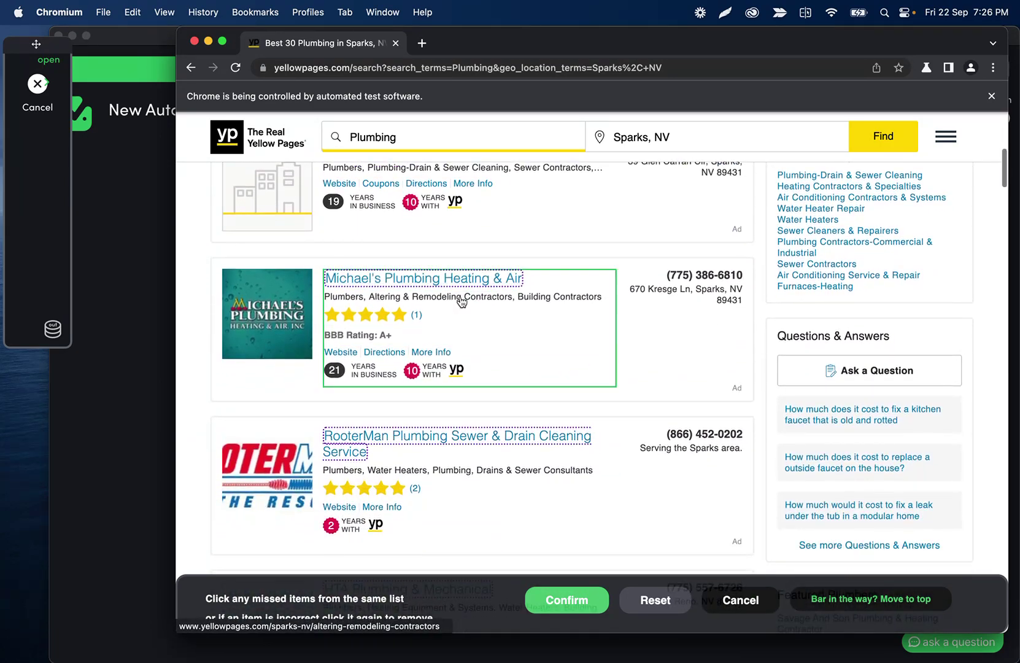
scroll(437, 285, down, 5)
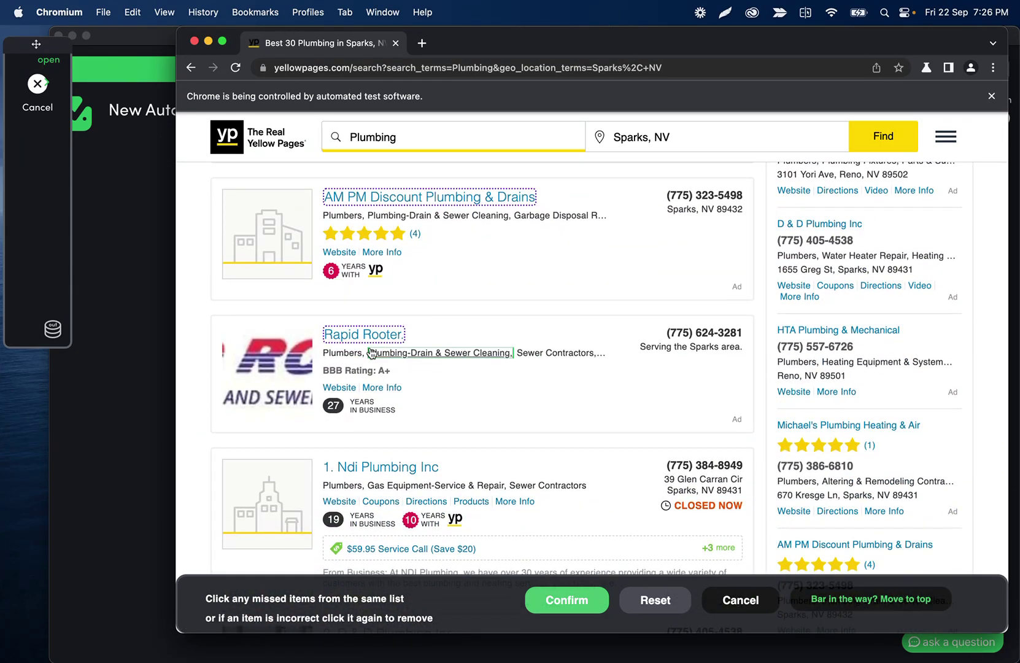
scroll(365, 353, down, 3)
Step: Add Rapid Rooter, Ndi Plumbing Inc and more titles until 38 names are selected, then confirm
click(365, 261)
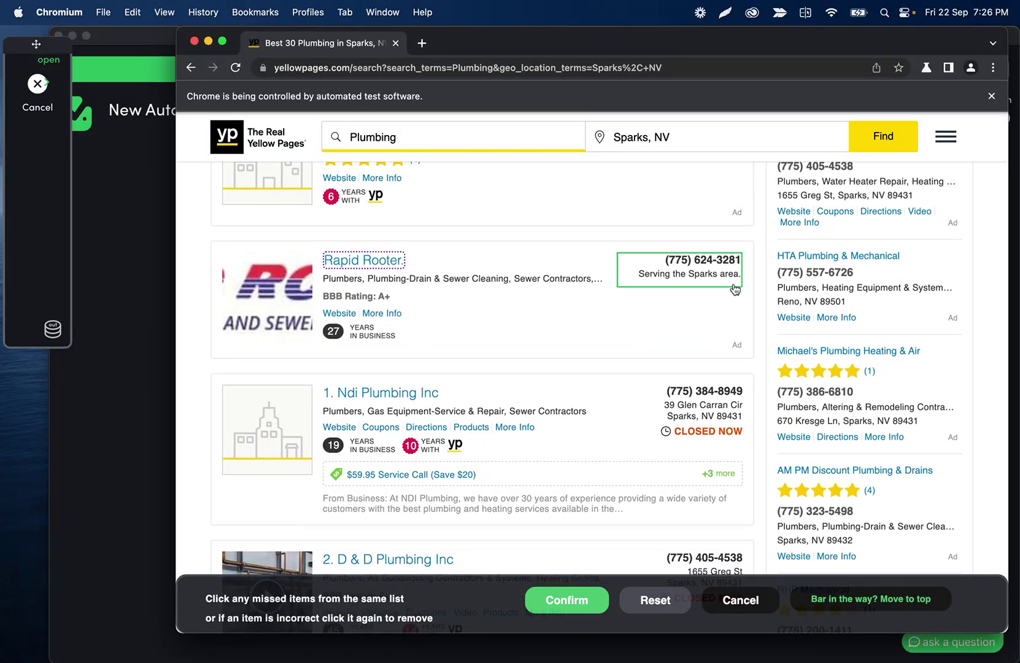
scroll(426, 382, down, 2)
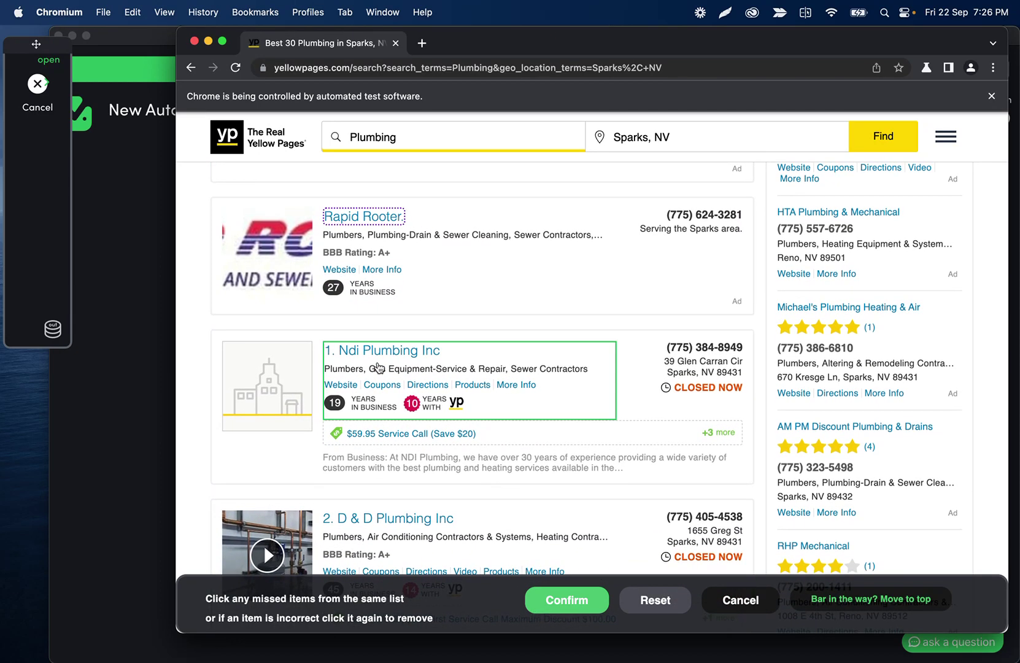
click(343, 350)
scroll(395, 377, down, 1)
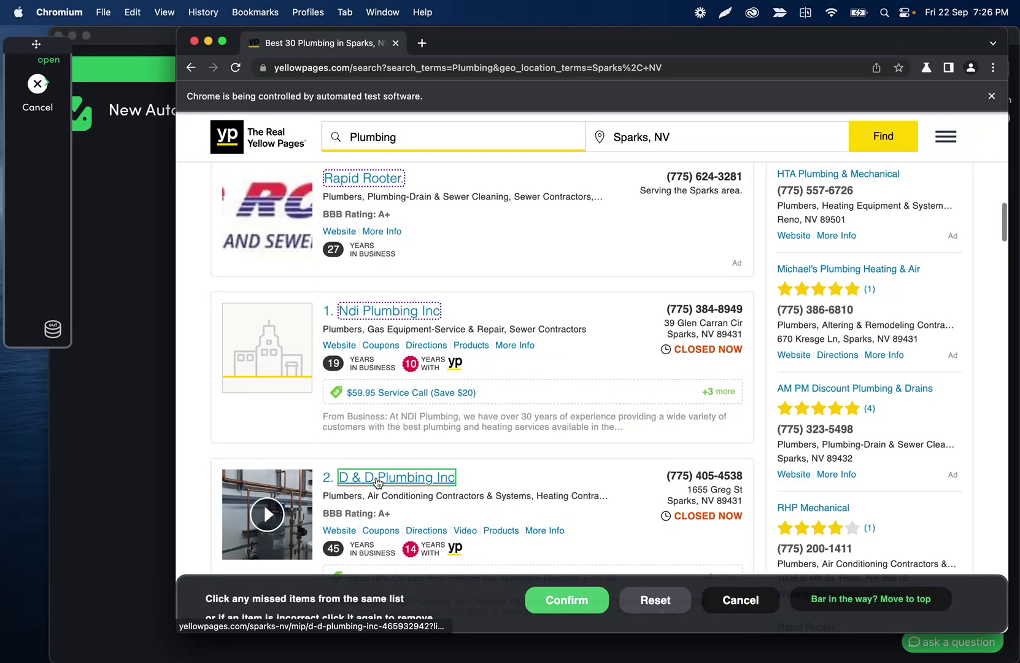
click(377, 479)
scroll(377, 482, down, 5)
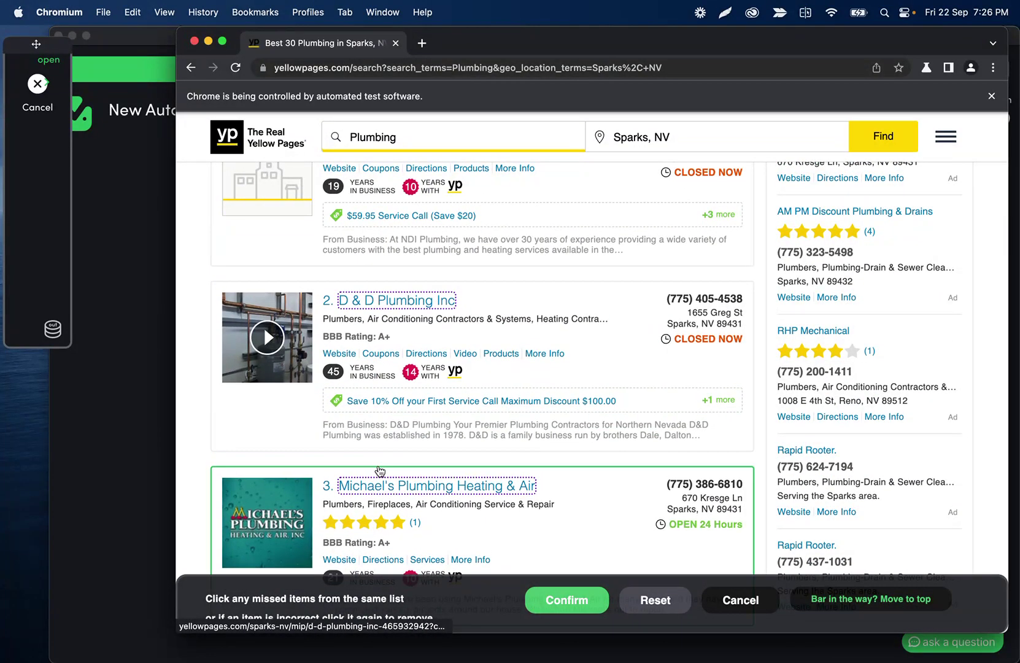
scroll(380, 471, down, 5)
scroll(380, 471, down, 5)
scroll(358, 327, up, 10)
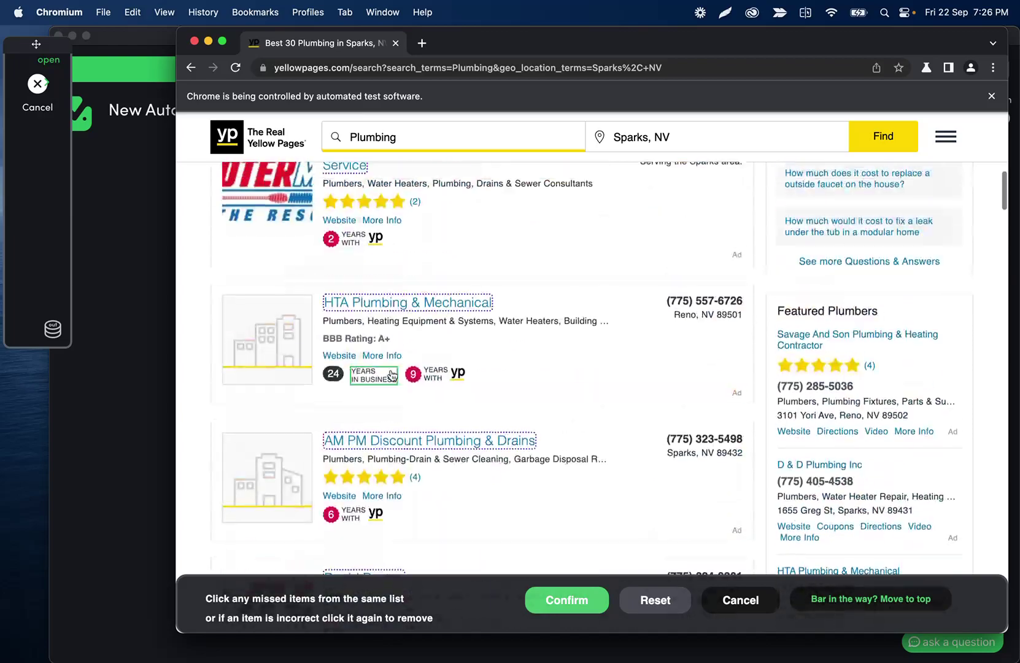
scroll(358, 328, up, 5)
scroll(368, 369, down, 15)
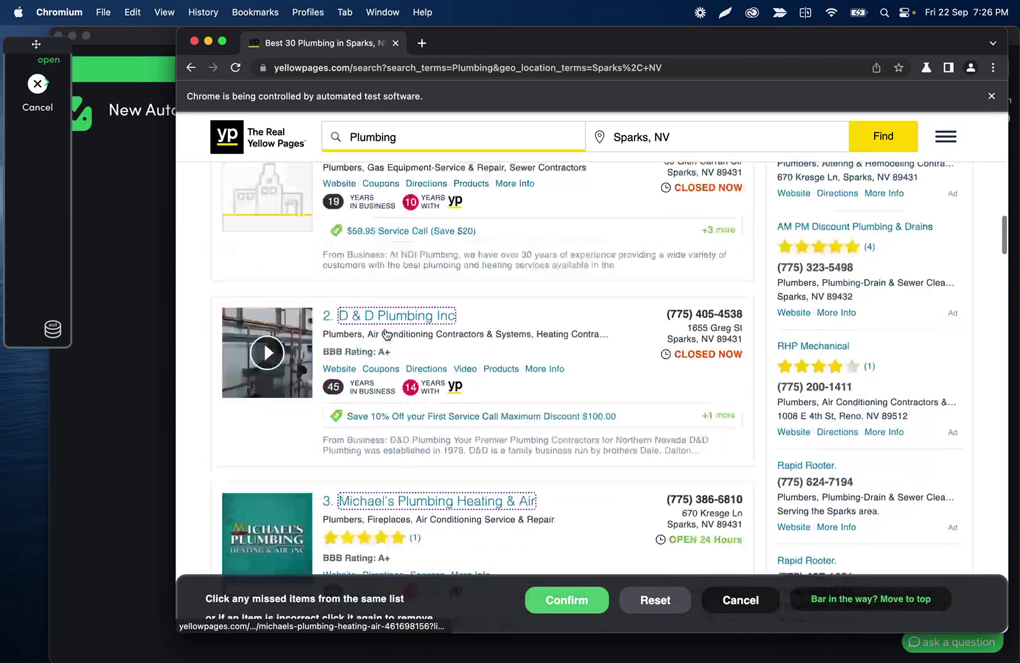
click(569, 601)
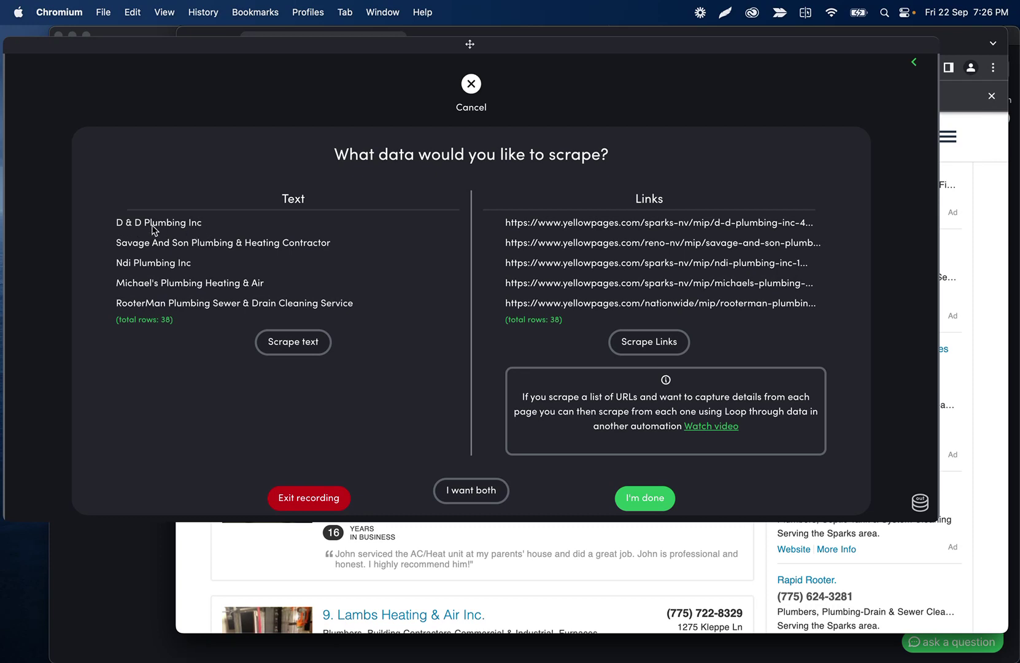
Step: Keep both business names and links as Steps 5 and 6, and add a step after Step 6
click(460, 486)
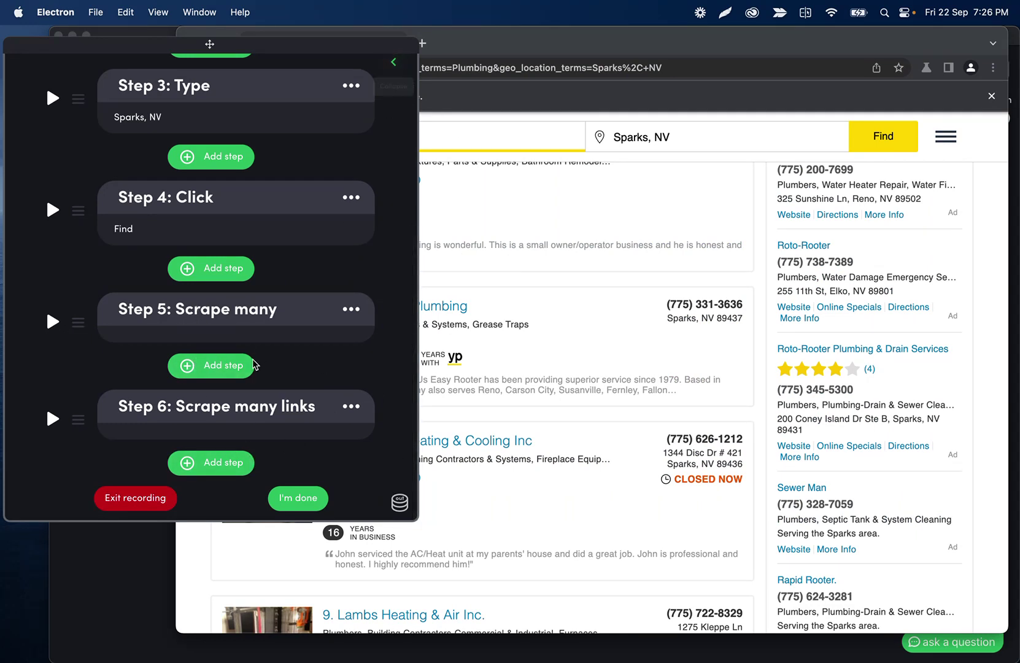
click(209, 460)
Step: Record and confirm a Click step on the results pagination's next-page arrow
click(383, 245)
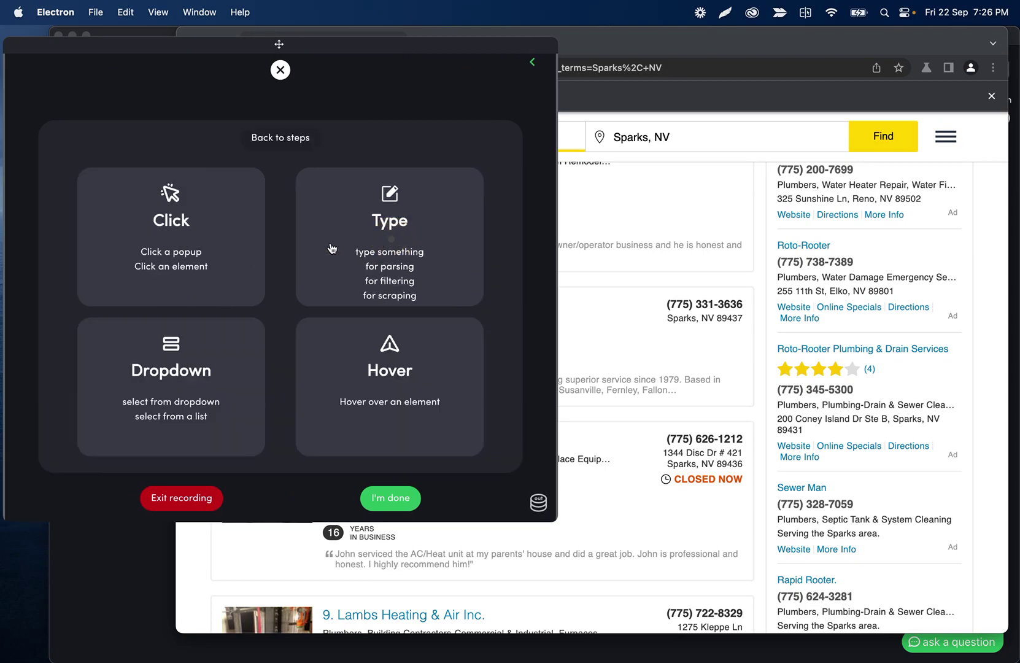
click(203, 245)
scroll(504, 307, down, 10)
scroll(504, 307, down, 20)
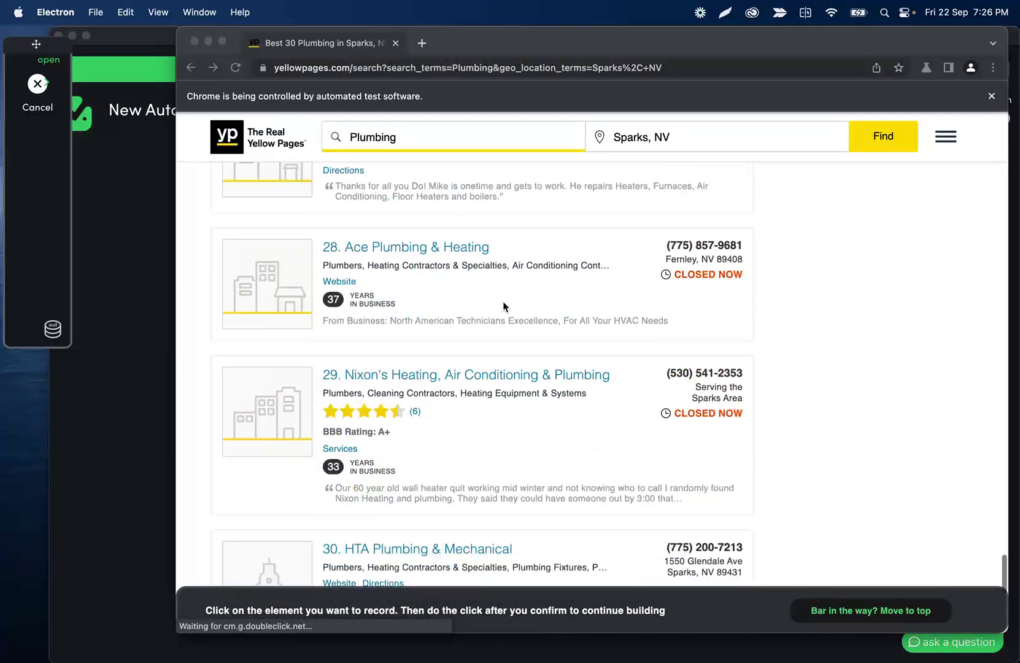
scroll(553, 294, up, 5)
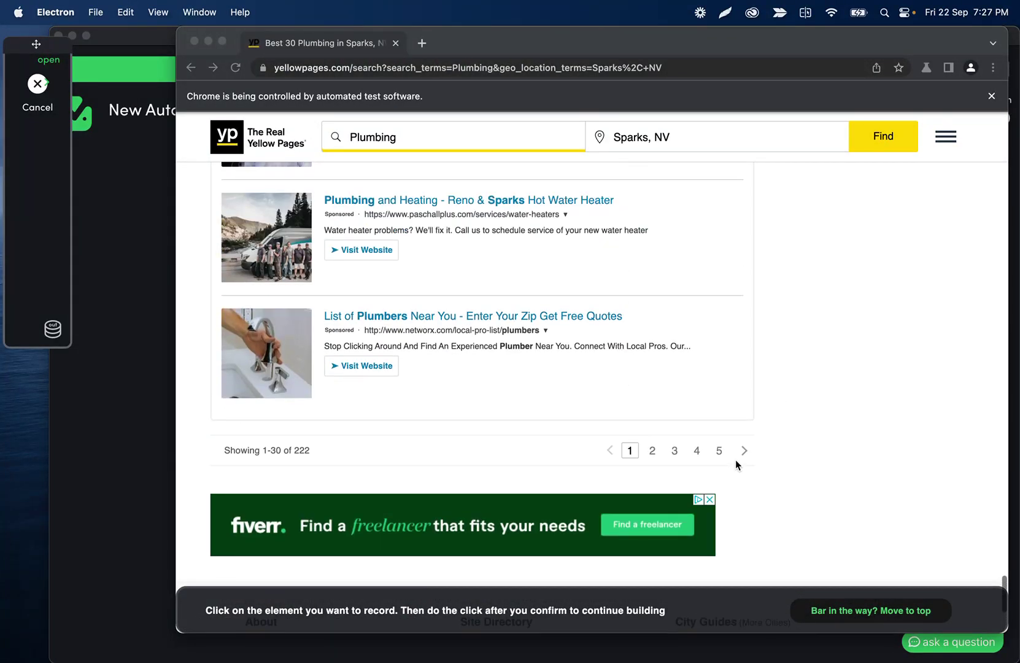
click(743, 452)
click(744, 453)
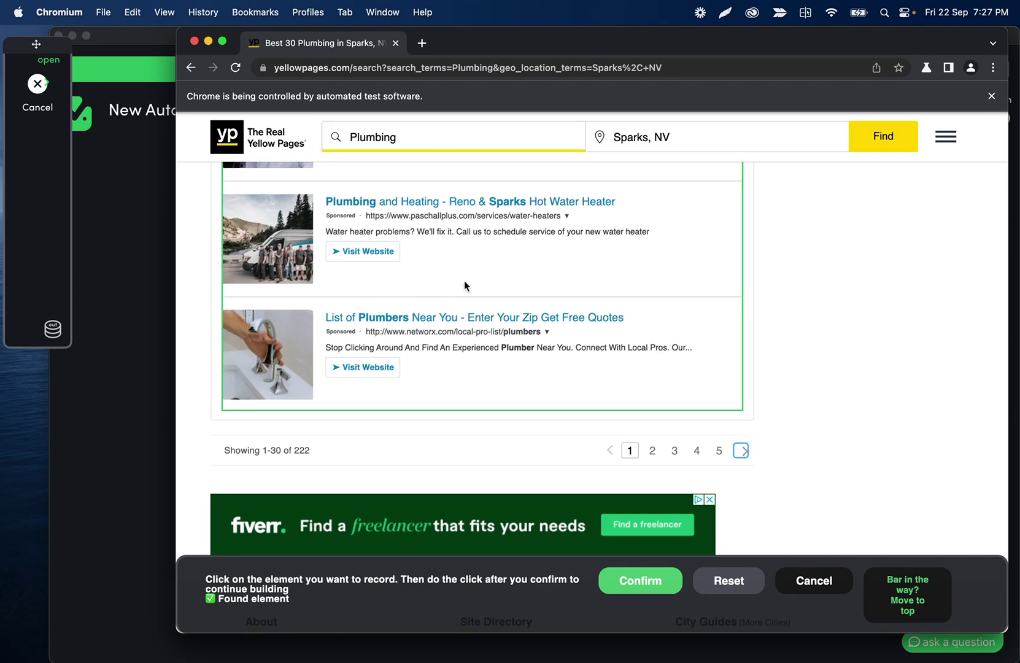
click(744, 452)
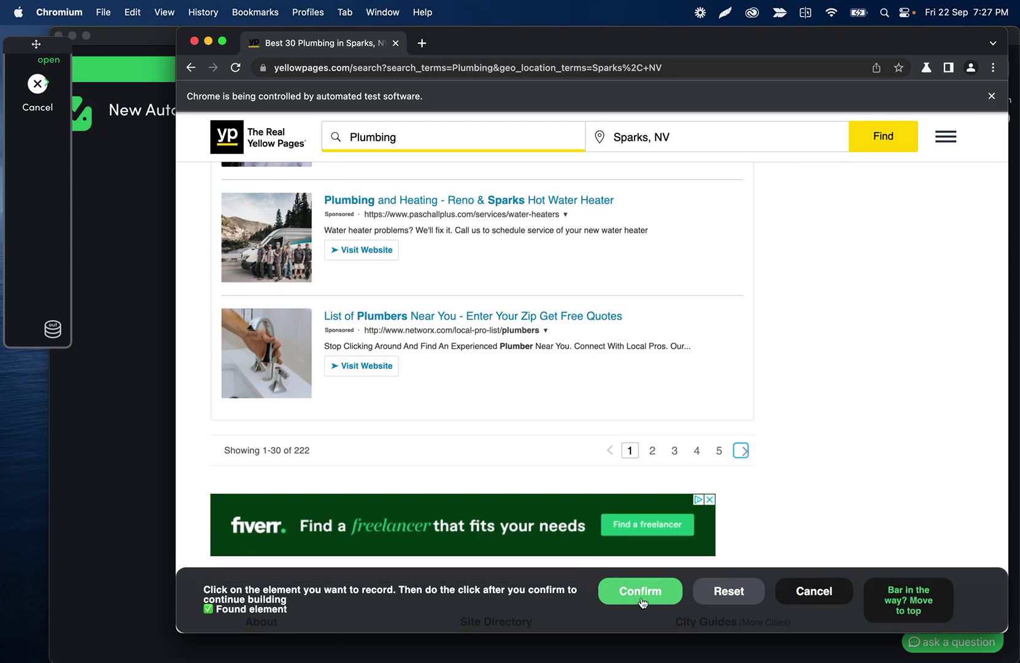
click(639, 583)
click(280, 85)
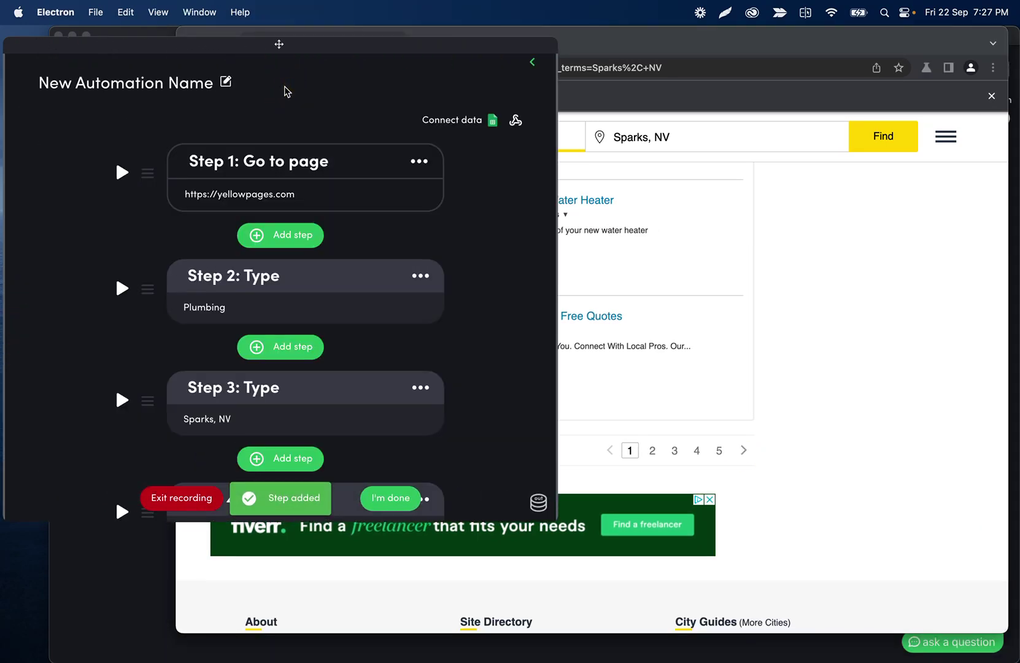
Step: Add Step 8 as a .05-minute Delay after the Next click, then click I'm done
click(283, 460)
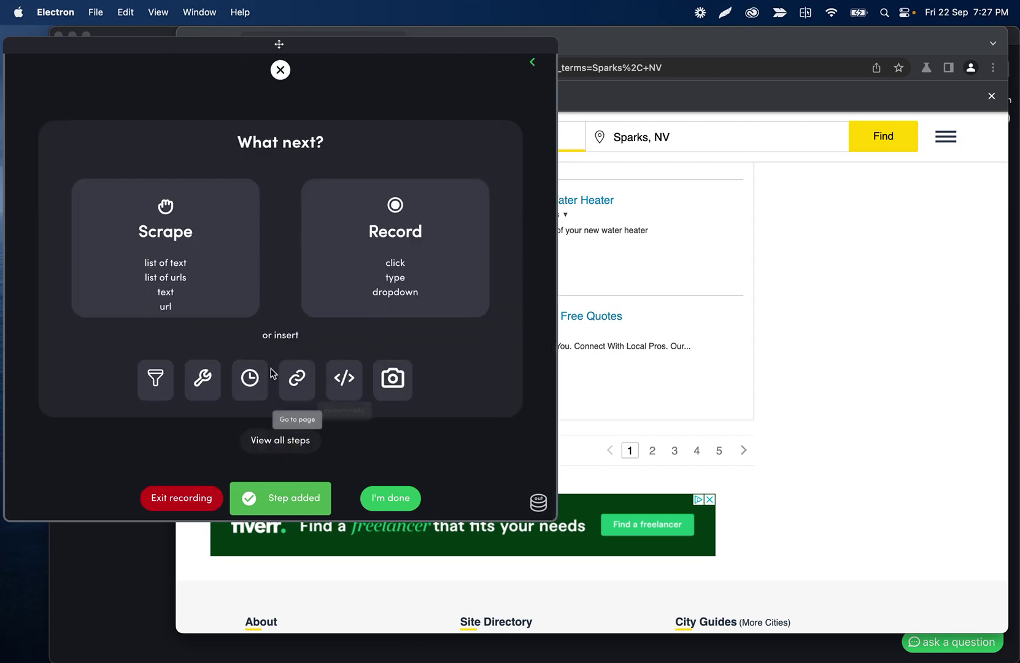
click(249, 375)
click(382, 157)
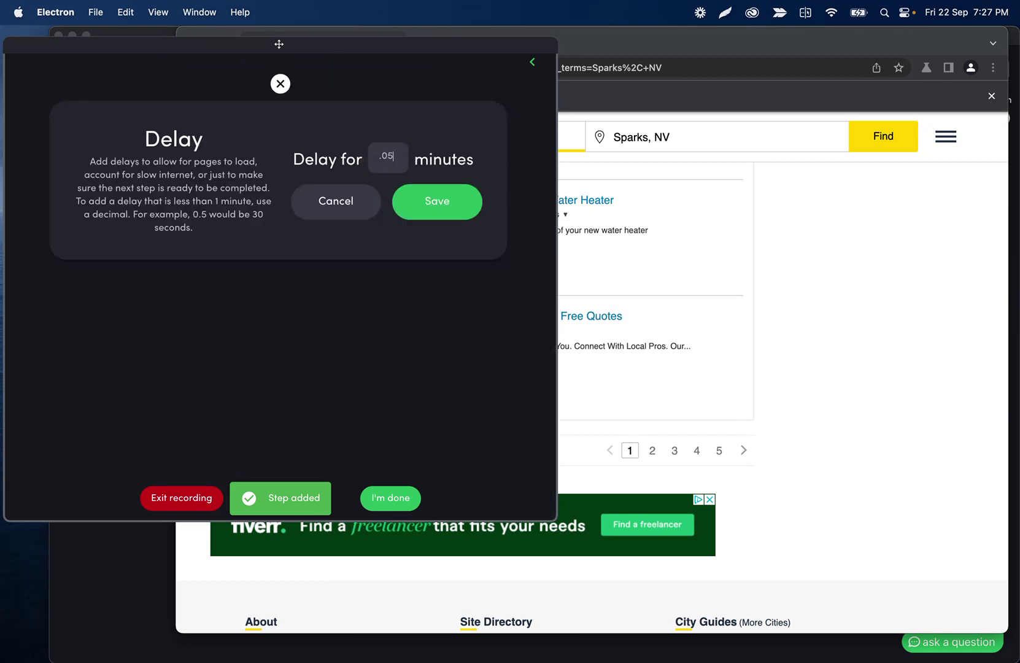
click(418, 195)
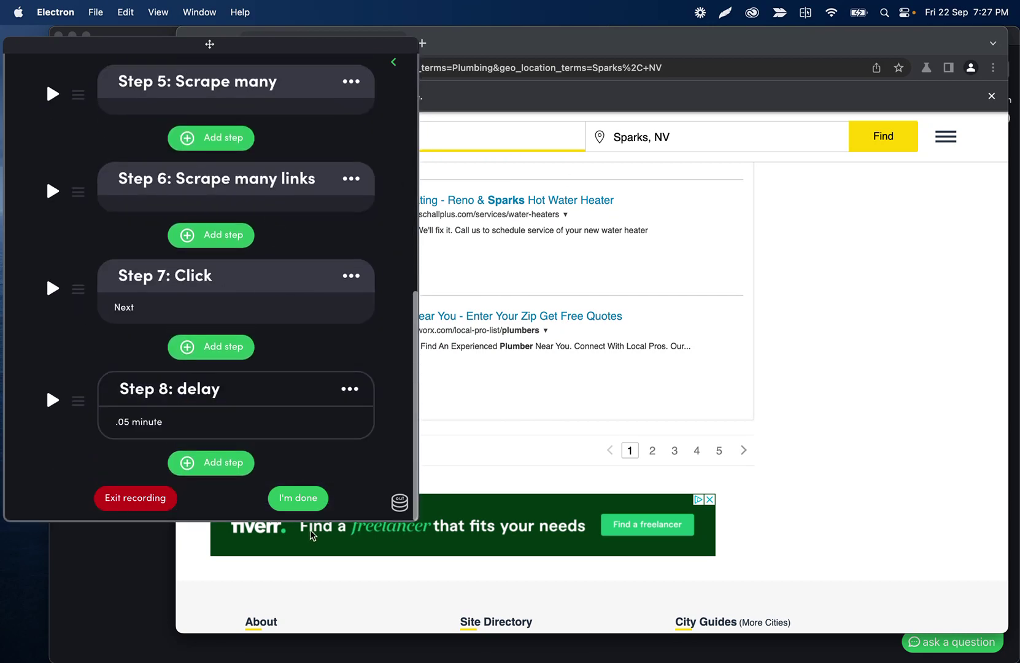
click(298, 496)
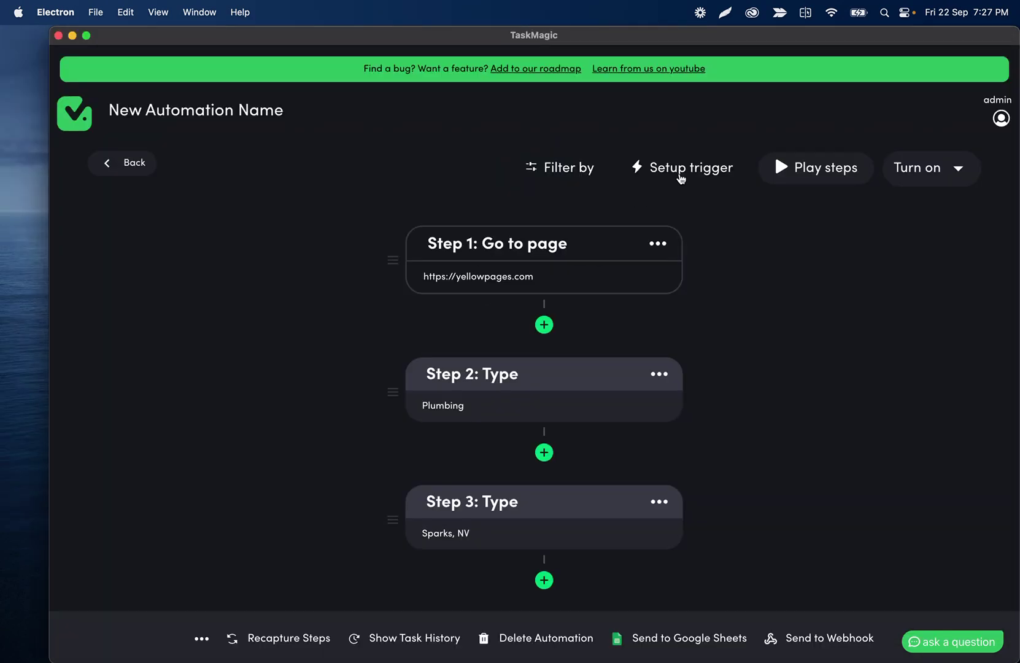
Step: Set up a Loop trigger without Google Sheets, repeating 5 times on an hourly schedule
click(683, 177)
click(548, 428)
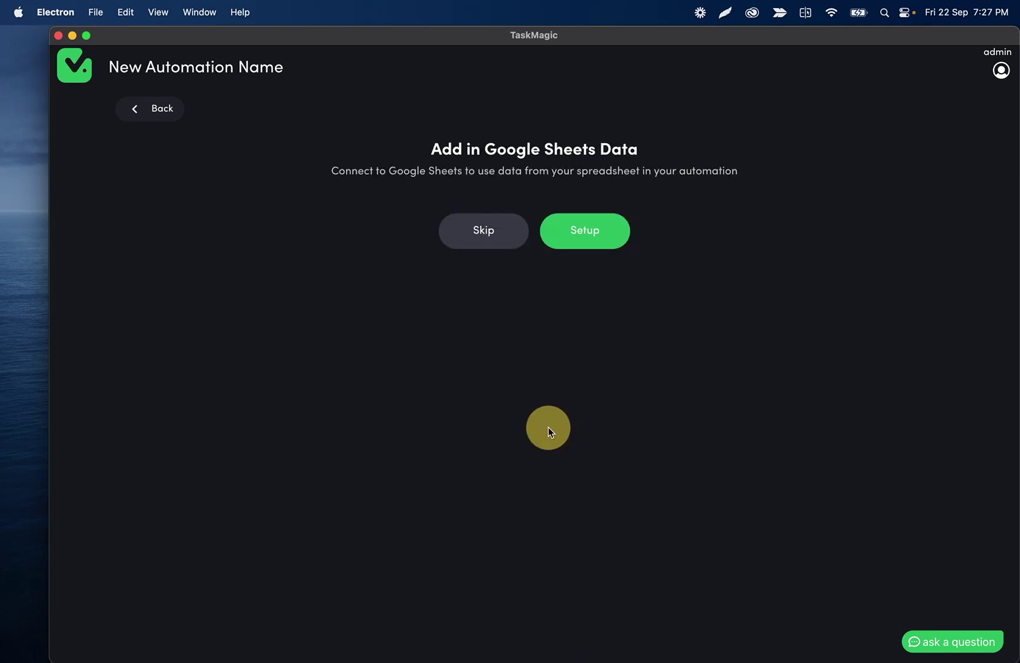
click(478, 227)
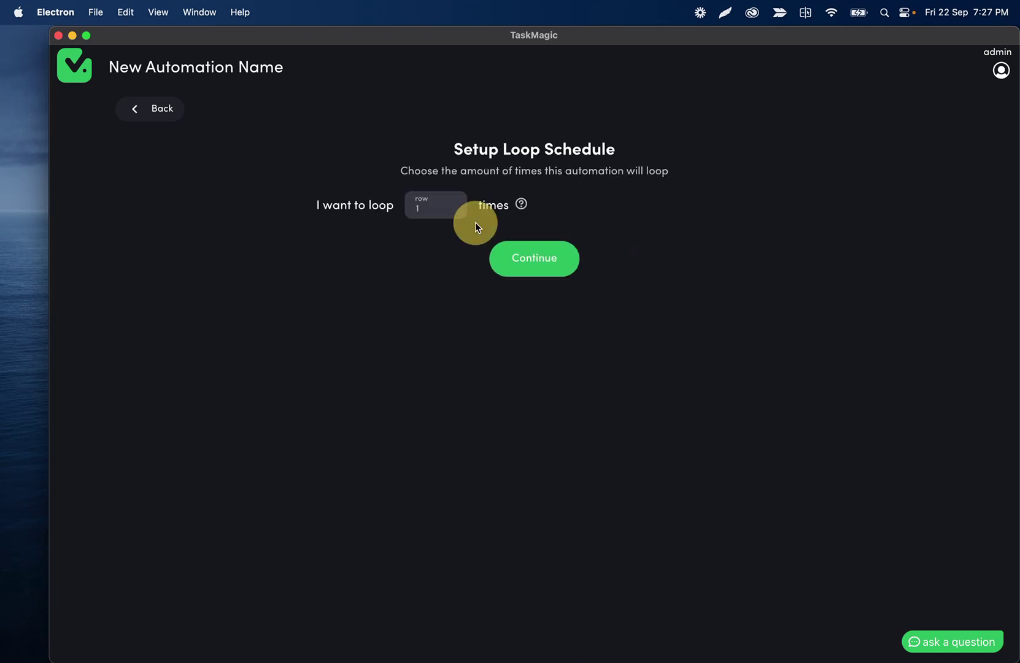
click(439, 212)
key(BackSpace)
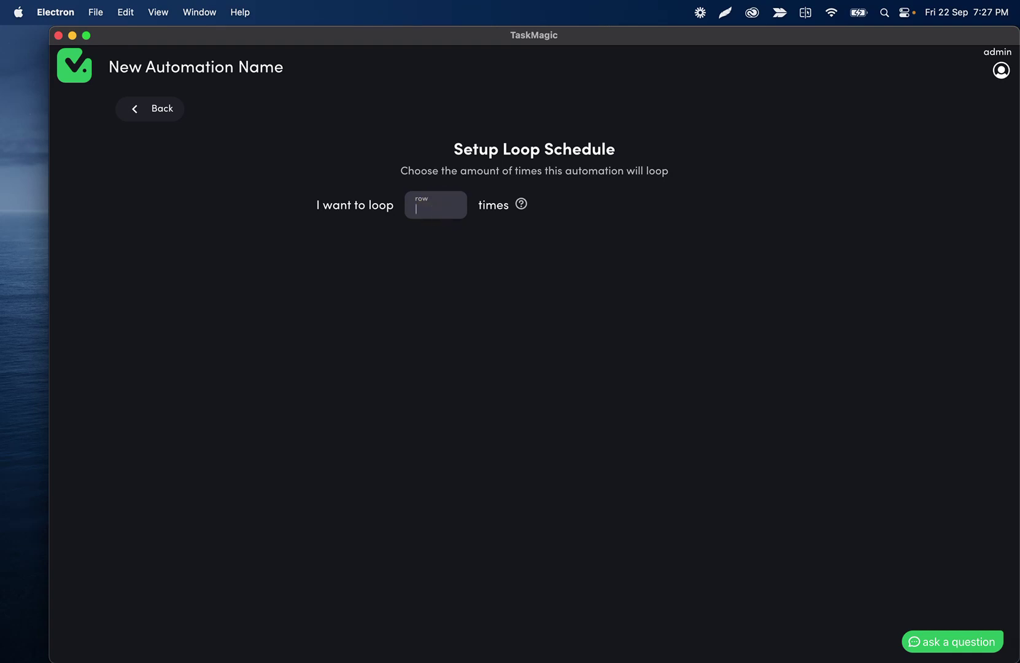
text(5)
click(519, 269)
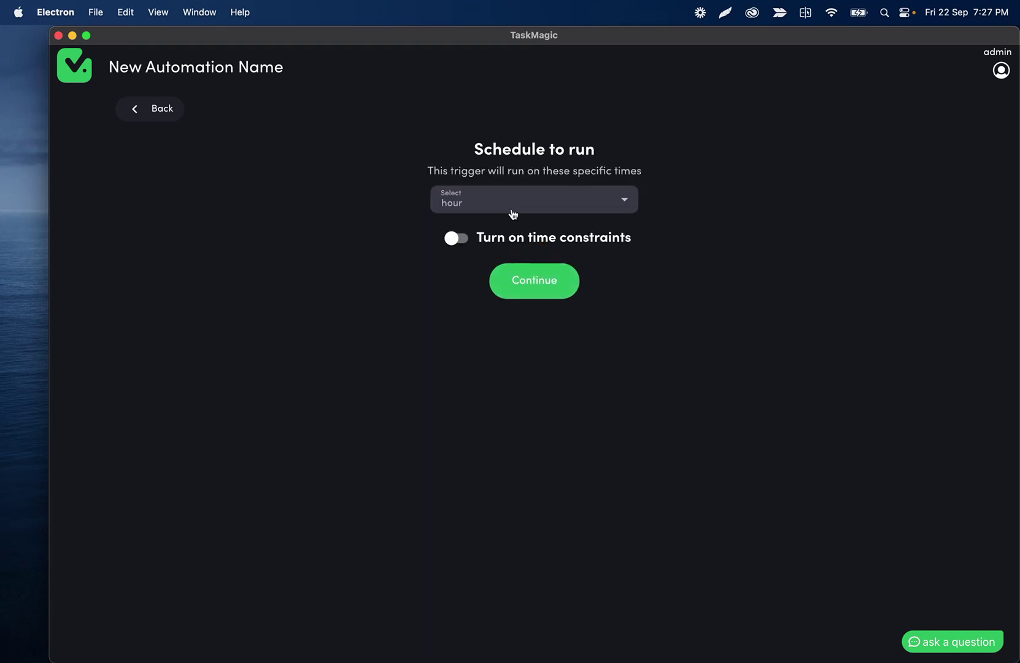
click(532, 280)
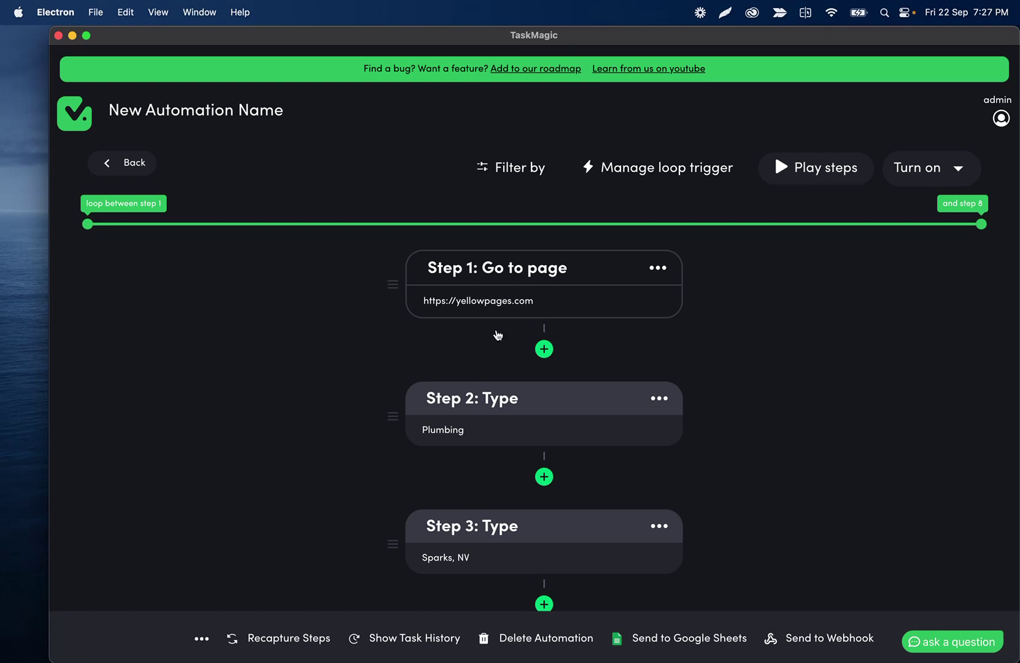
scroll(417, 299, down, 1)
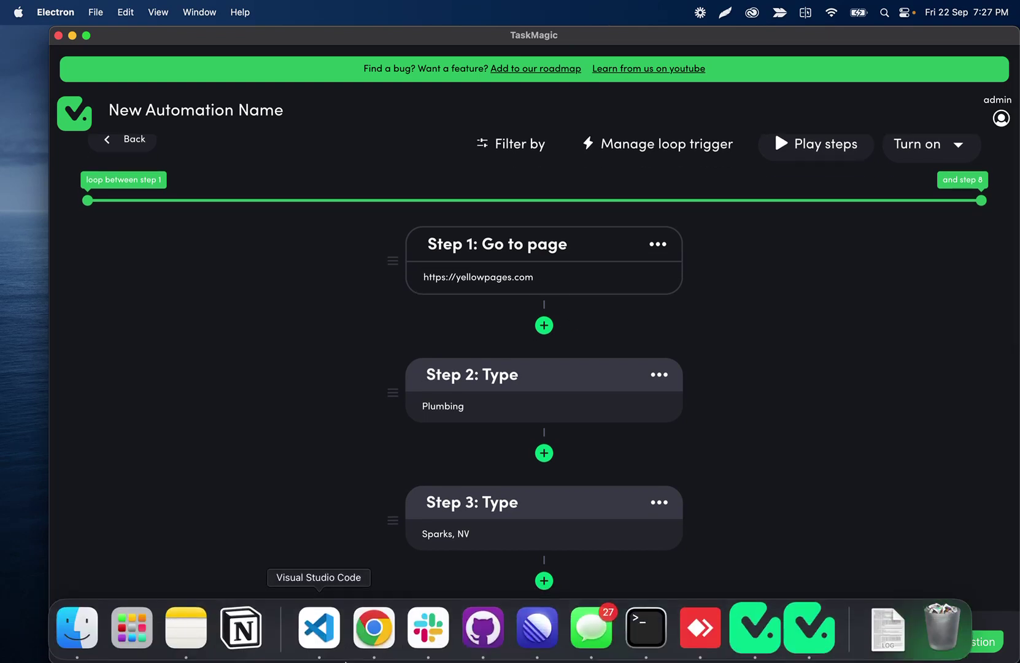
Step: In Chrome, search yellowpages.com for Plumbers in Sparks, NV
click(374, 628)
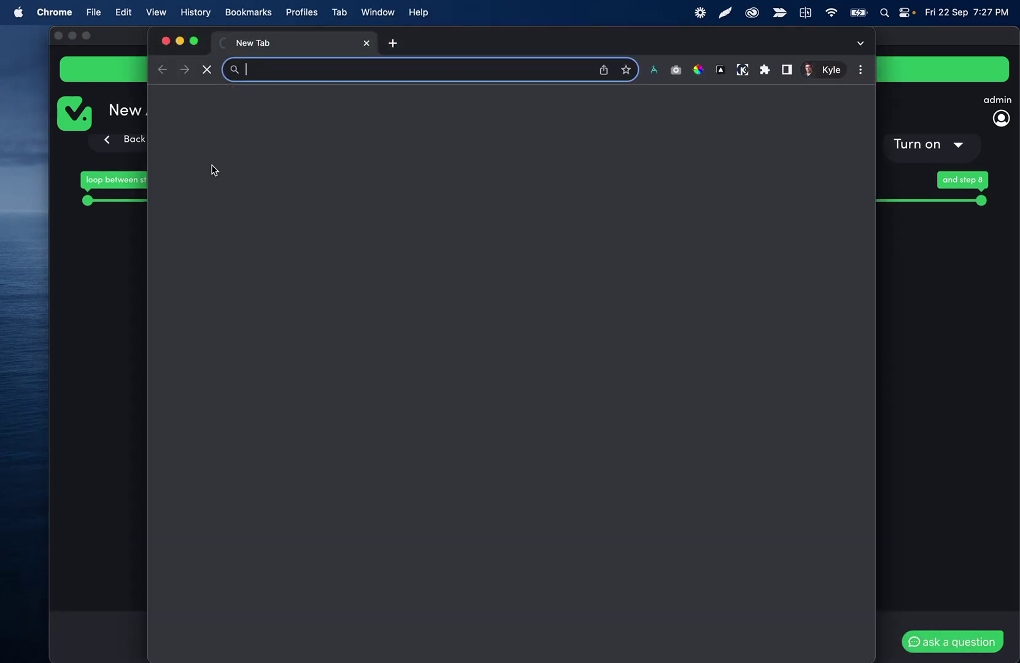
text(ye)
key(Return)
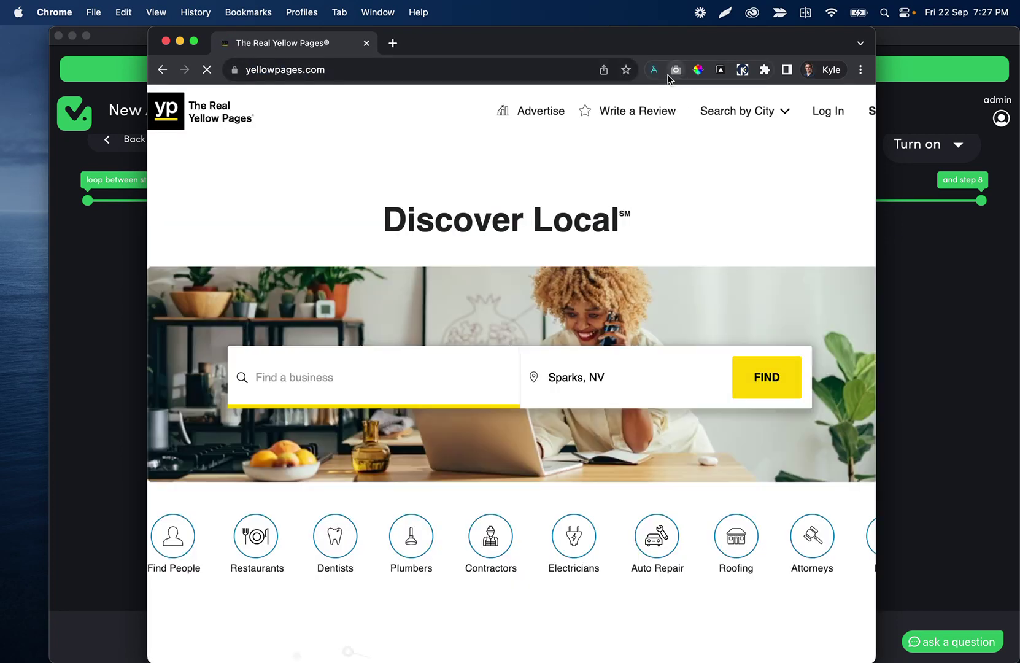
drag(609, 27, 629, 27)
click(358, 371)
text(pl)
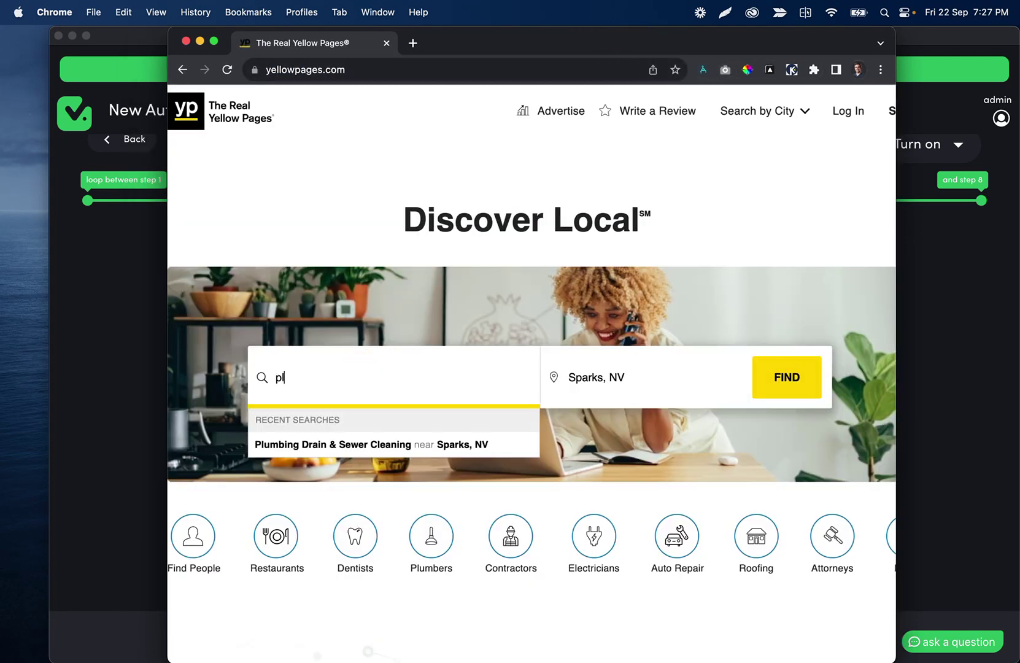
click(330, 450)
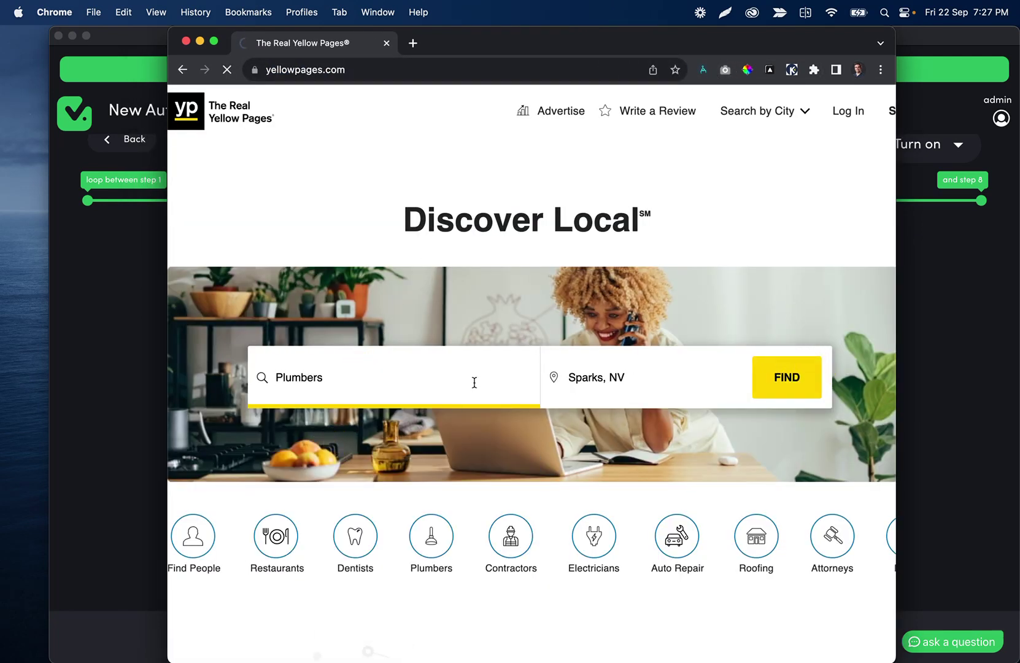
Step: Go to the second results page, starting at listing 31, then return to TaskMagic
scroll(464, 251, down, 20)
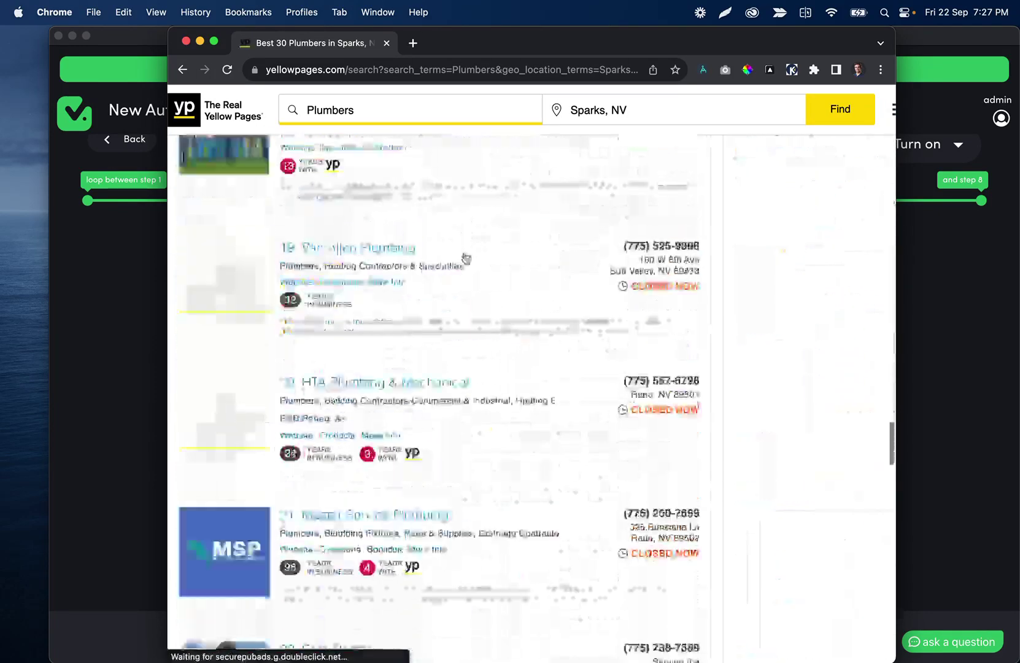
scroll(467, 258, down, 10)
scroll(412, 398, up, 5)
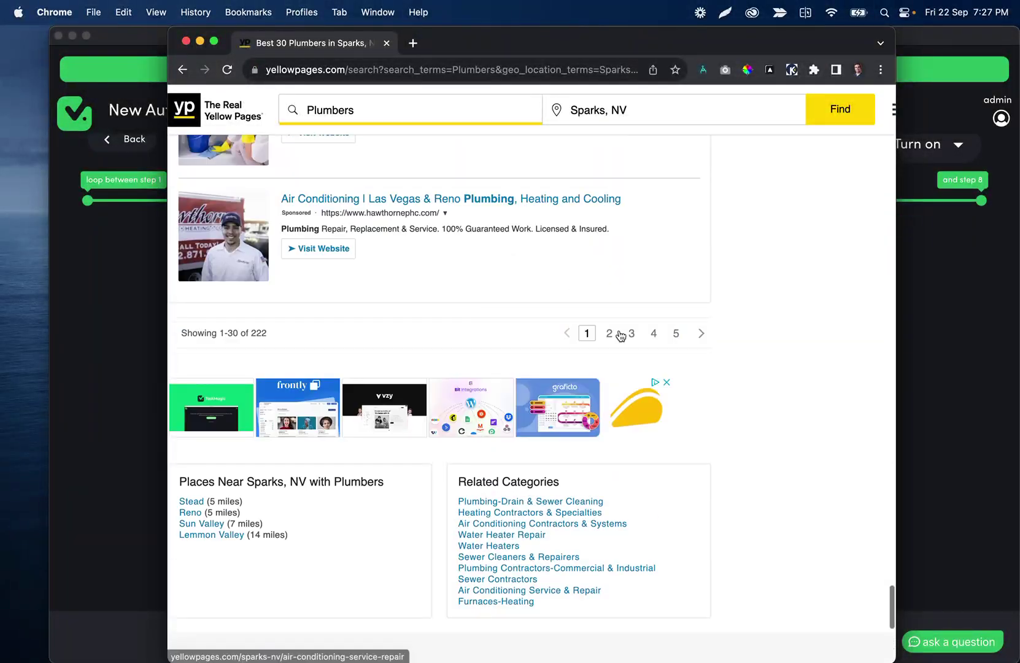
click(700, 337)
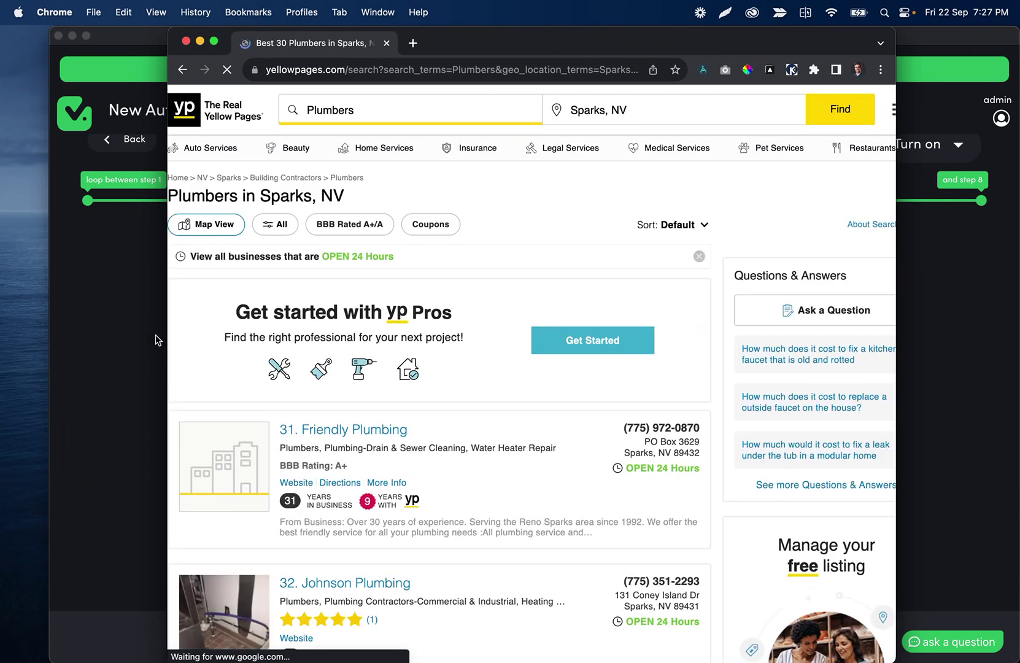
click(135, 333)
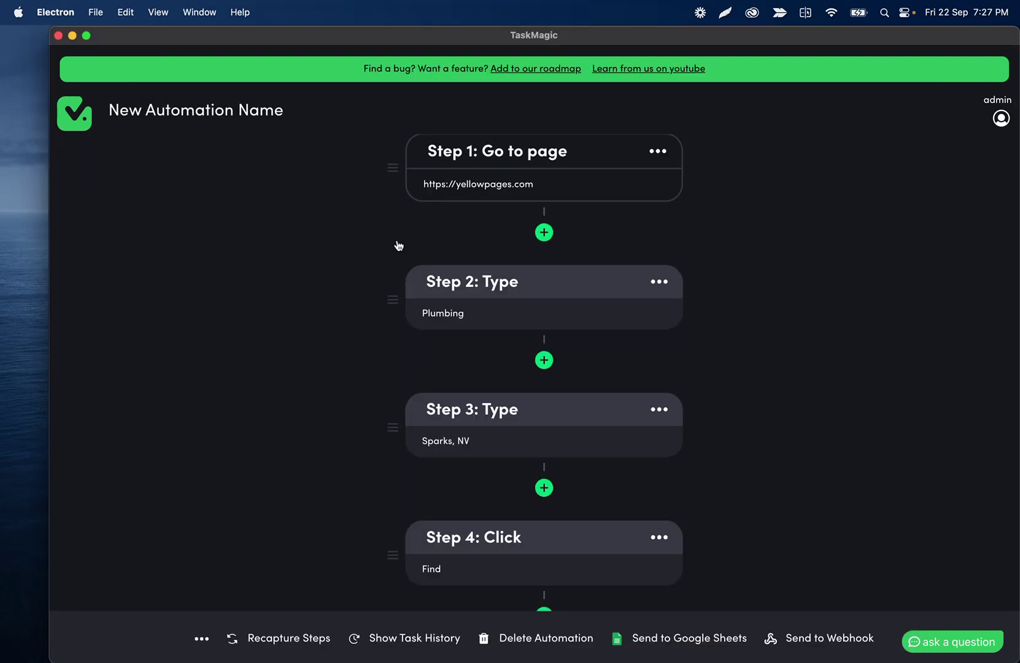
scroll(454, 307, down, 3)
scroll(519, 474, down, 2)
scroll(519, 480, up, 6)
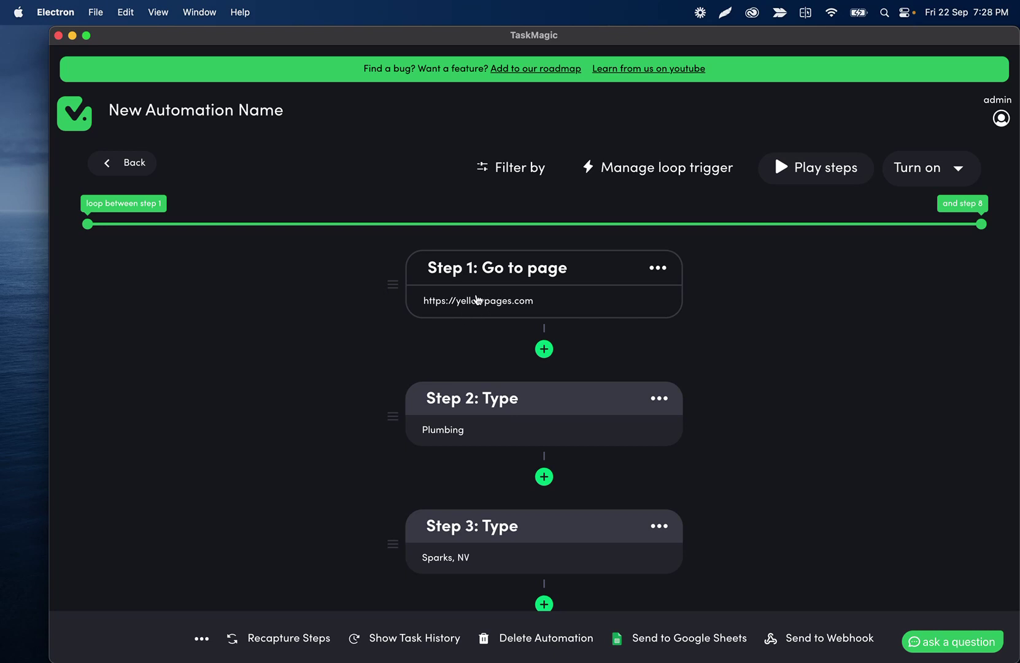
scroll(478, 300, down, 1)
scroll(459, 430, down, 2)
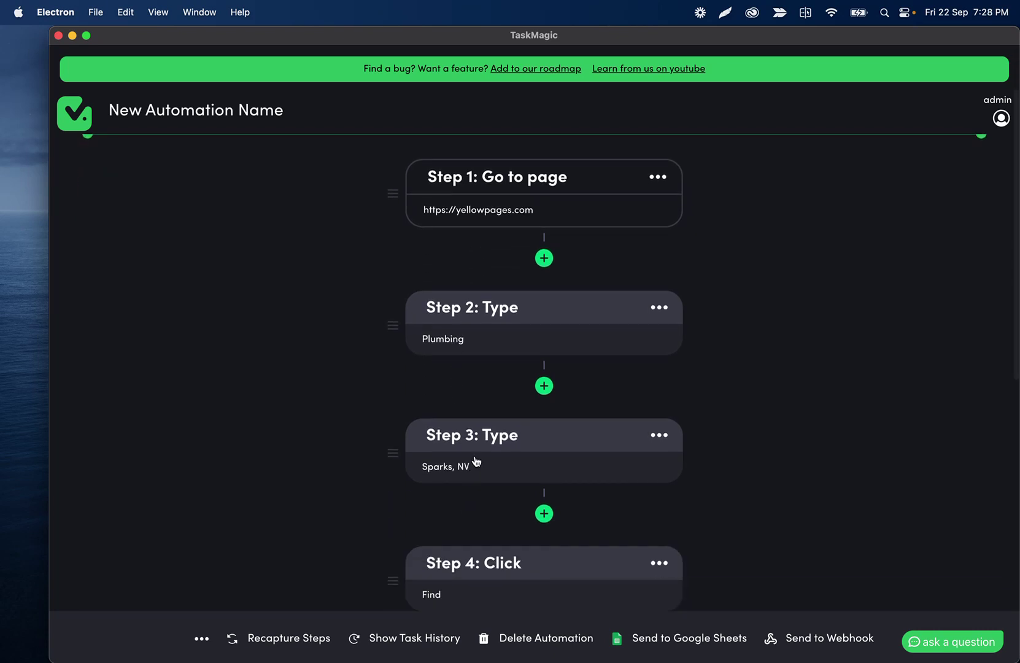
scroll(473, 466, down, 3)
scroll(447, 512, down, 3)
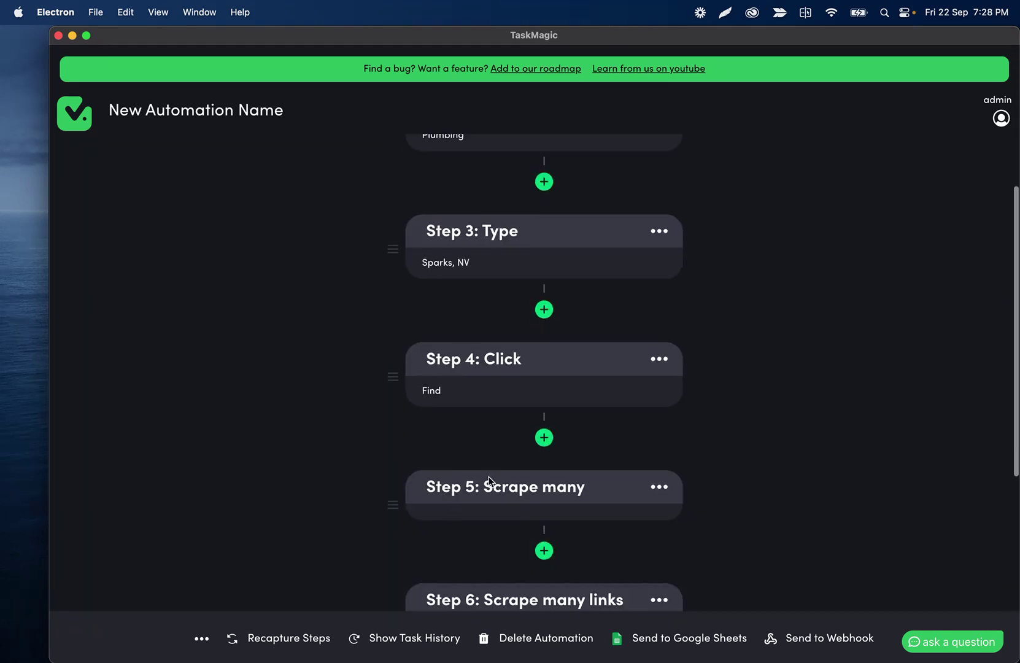
scroll(476, 510, down, 3)
scroll(461, 505, down, 2)
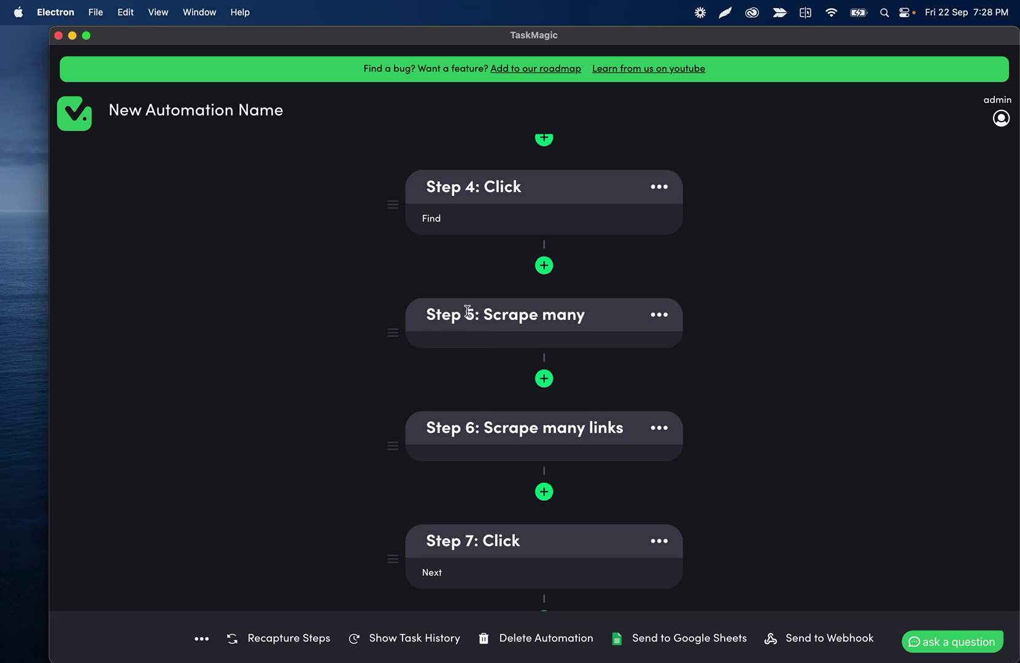
scroll(469, 344, down, 5)
scroll(423, 307, up, 4)
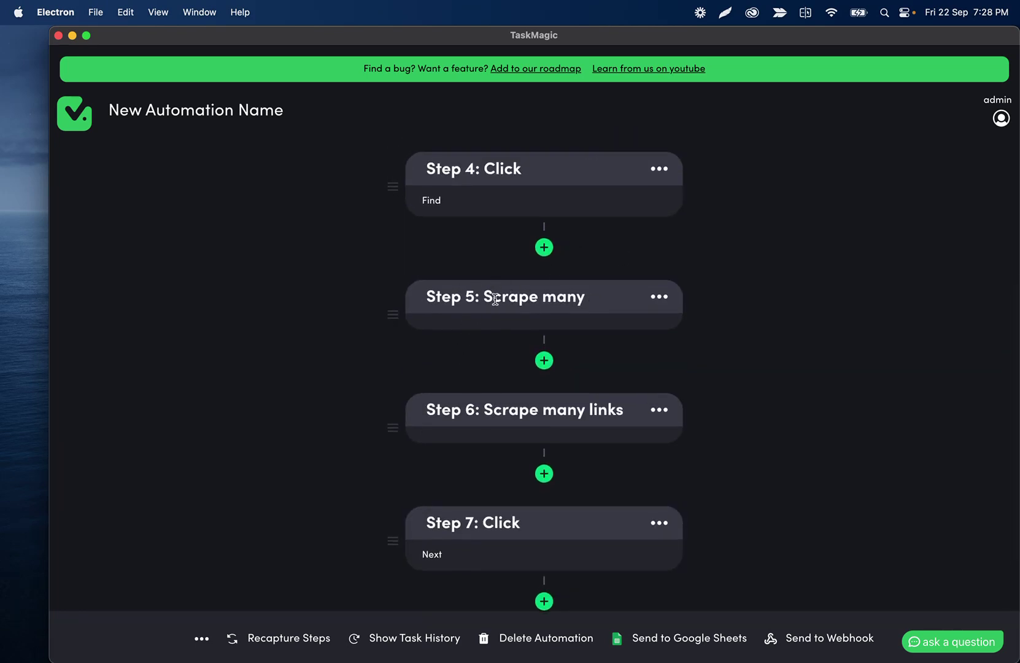
scroll(479, 462, down, 2)
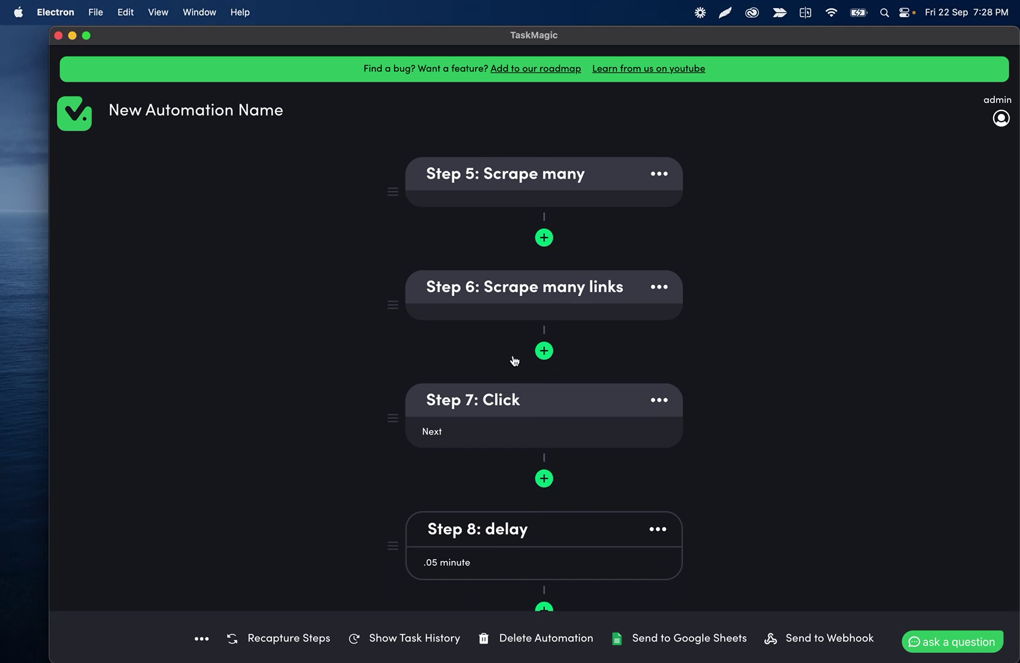
scroll(553, 325, up, 2)
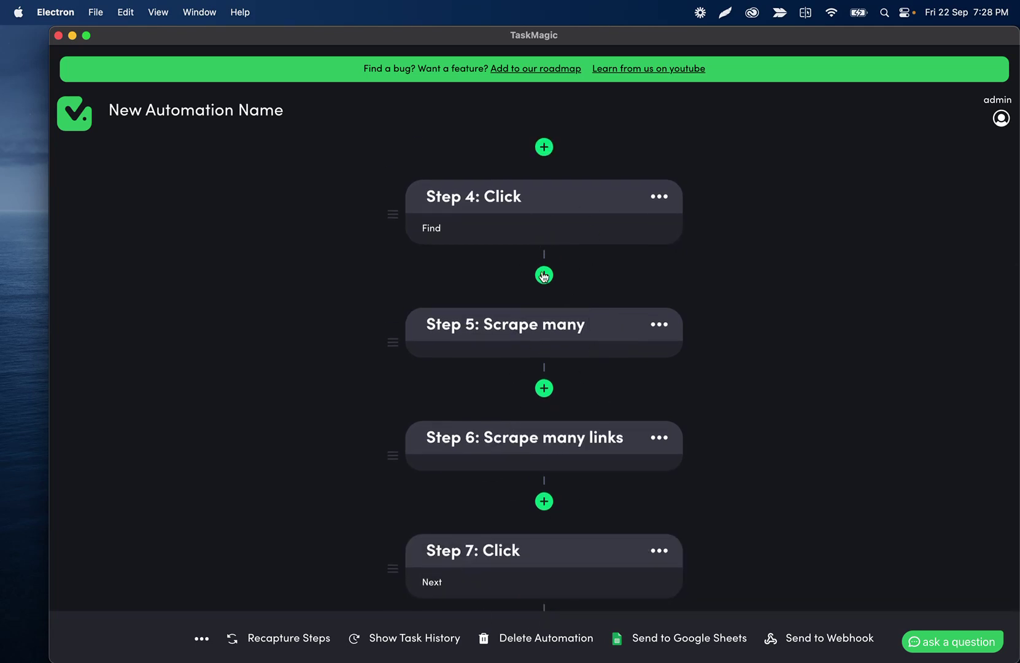
scroll(488, 324, up, 6)
drag(86, 224, 599, 224)
scroll(358, 403, down, 7)
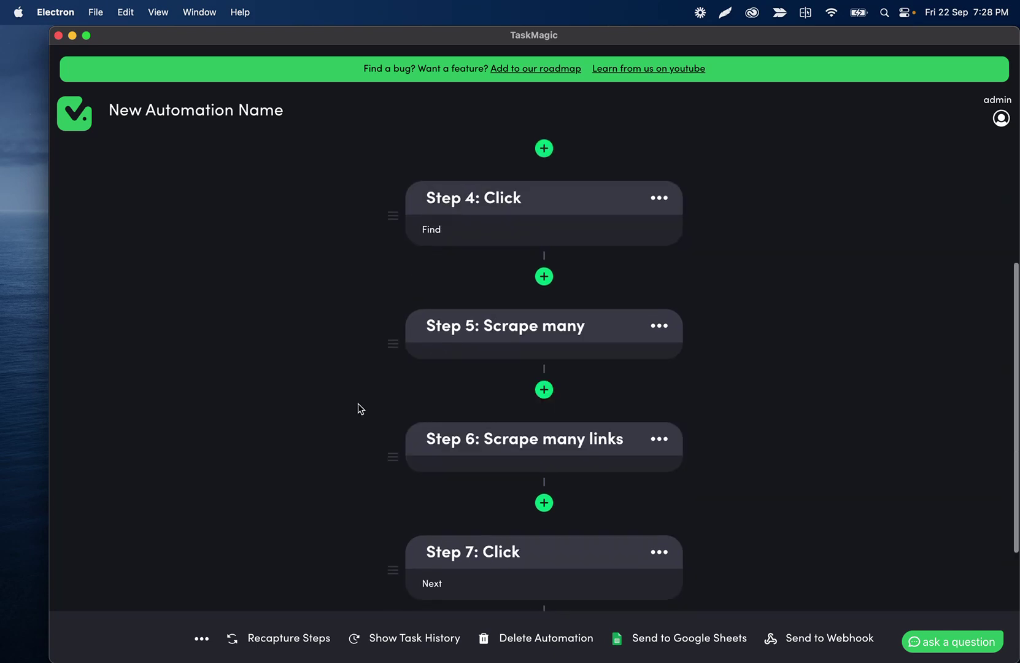
scroll(533, 324, down, 2)
scroll(532, 324, up, 7)
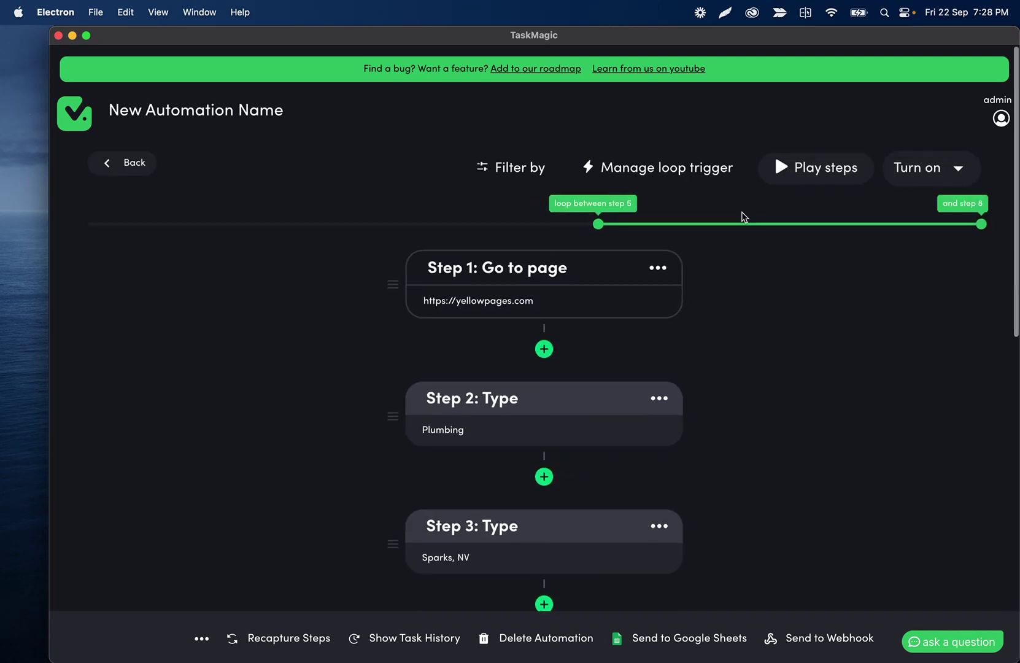
scroll(486, 317, down, 4)
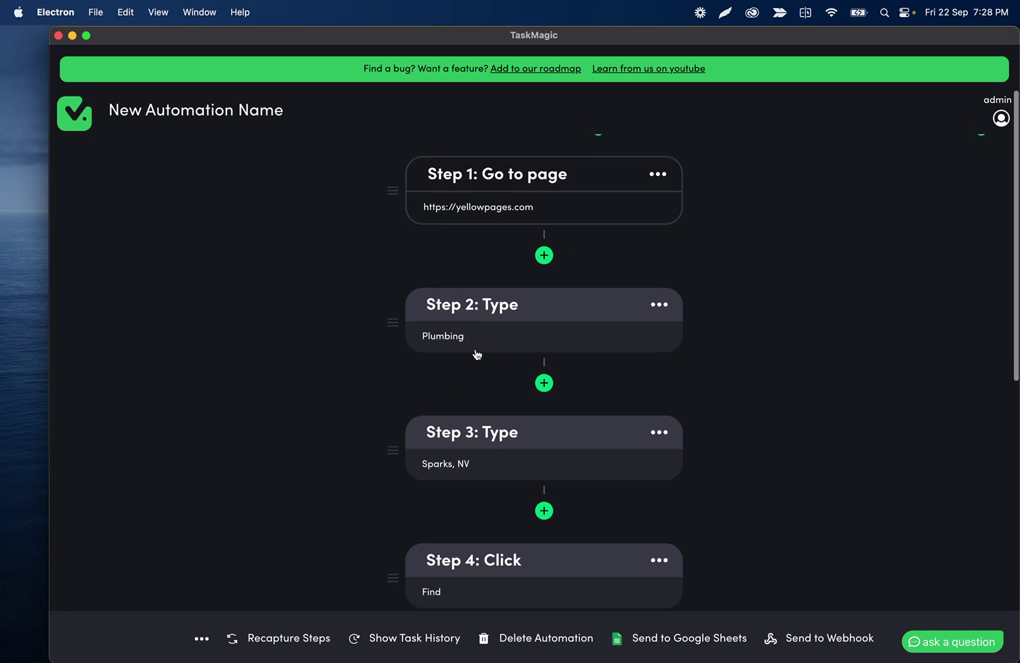
scroll(479, 347, down, 2)
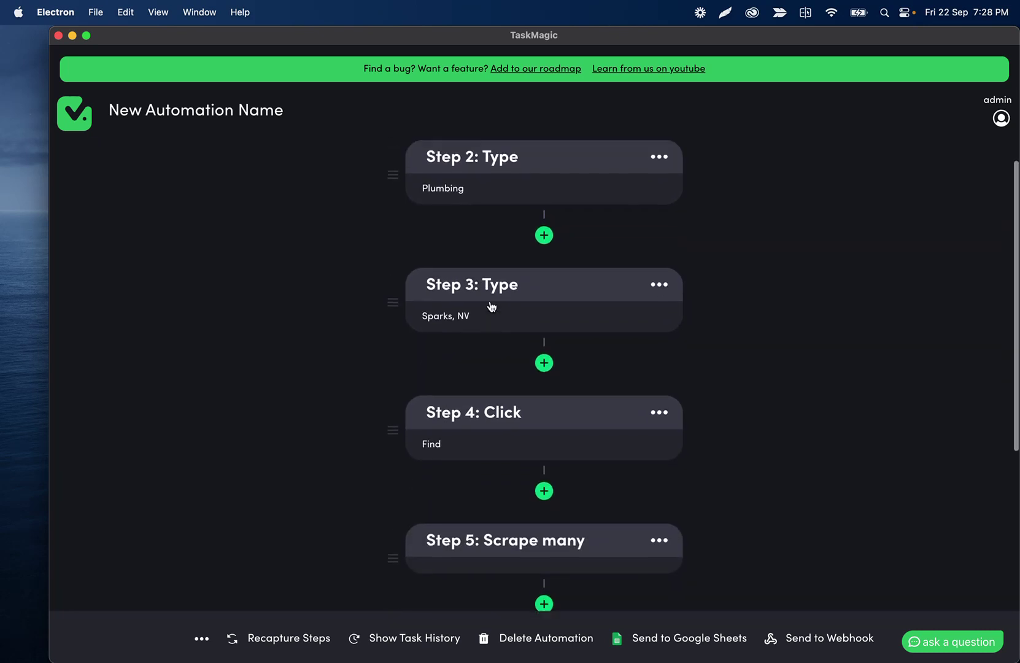
scroll(489, 303, up, 2)
scroll(473, 368, down, 2)
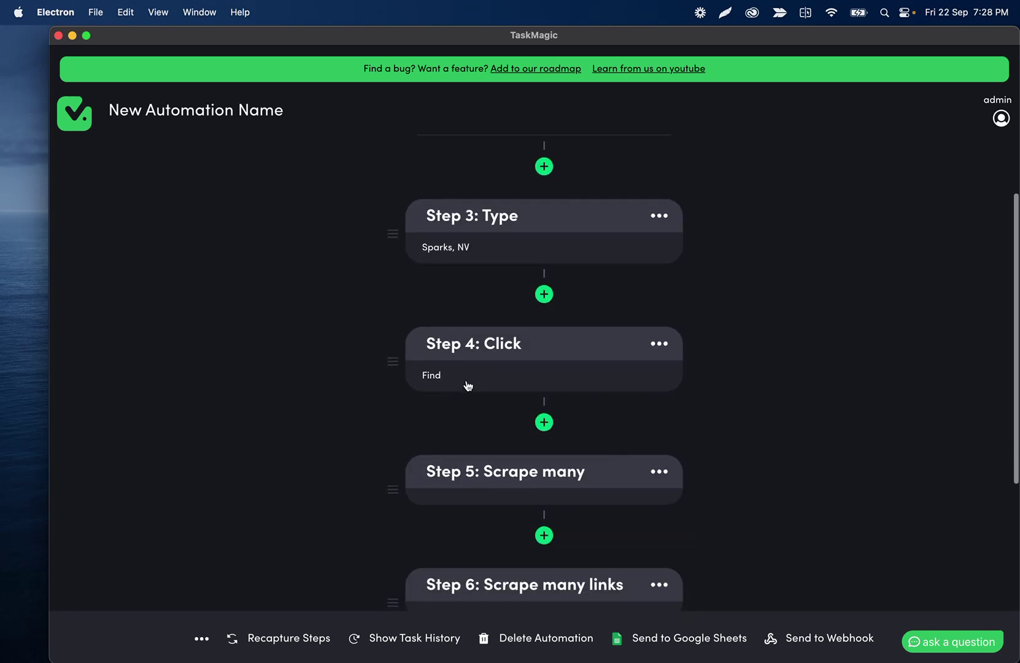
scroll(479, 344, down, 3)
scroll(485, 319, down, 3)
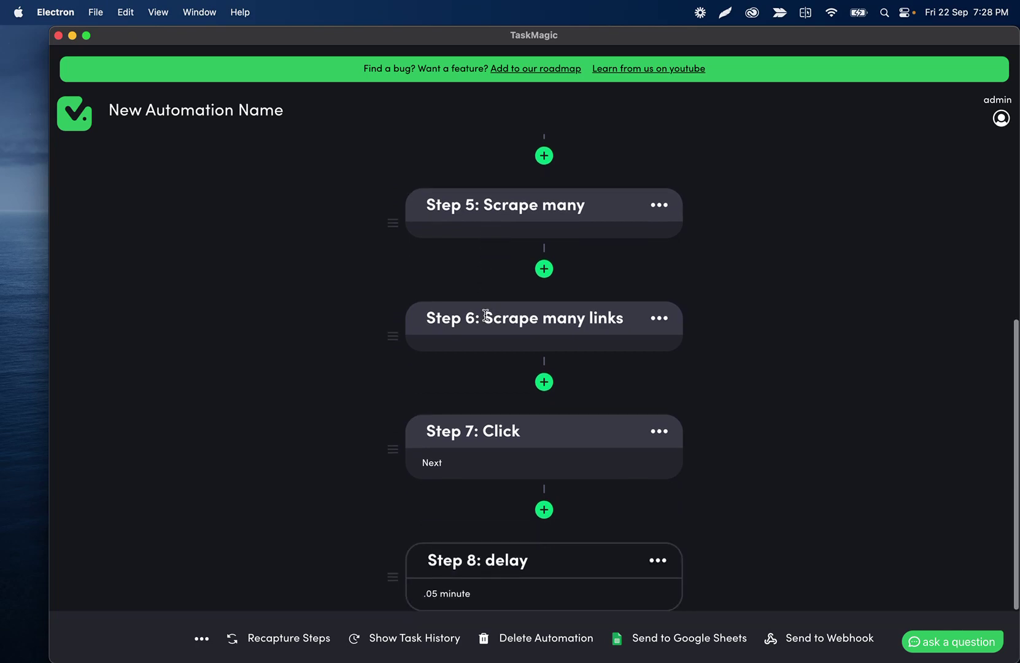
scroll(444, 462, down, 3)
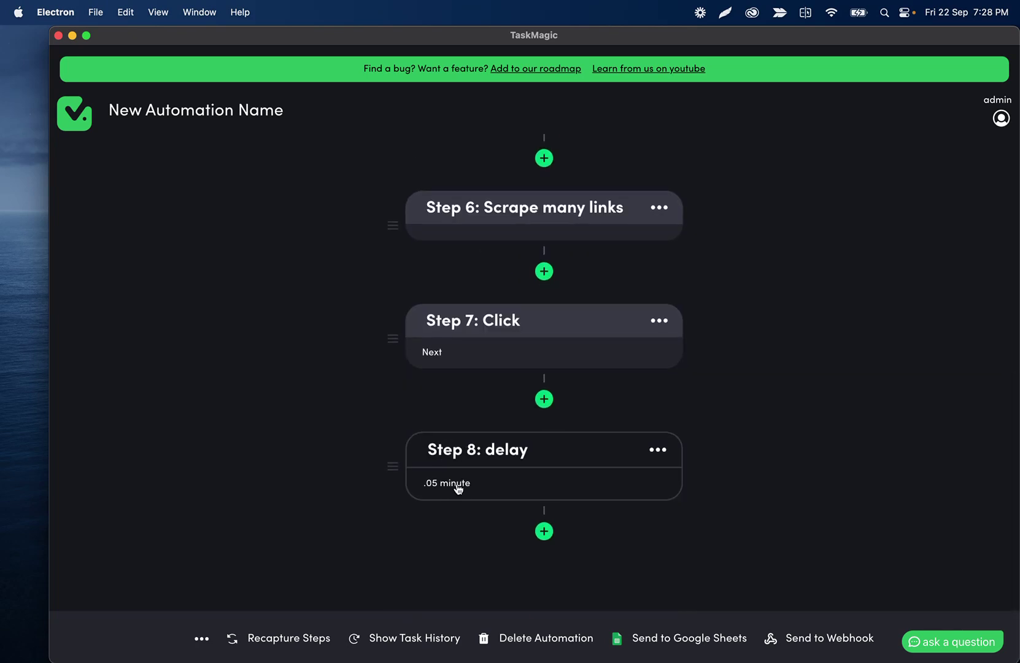
scroll(512, 351, up, 10)
scroll(517, 376, down, 4)
scroll(502, 379, up, 10)
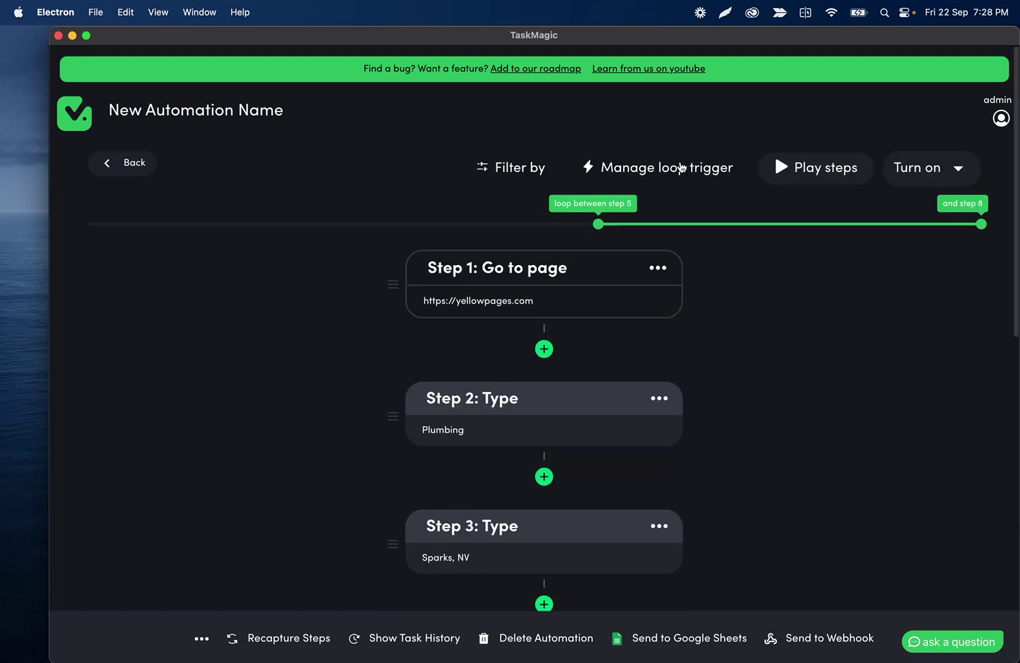
click(685, 163)
click(632, 240)
click(440, 213)
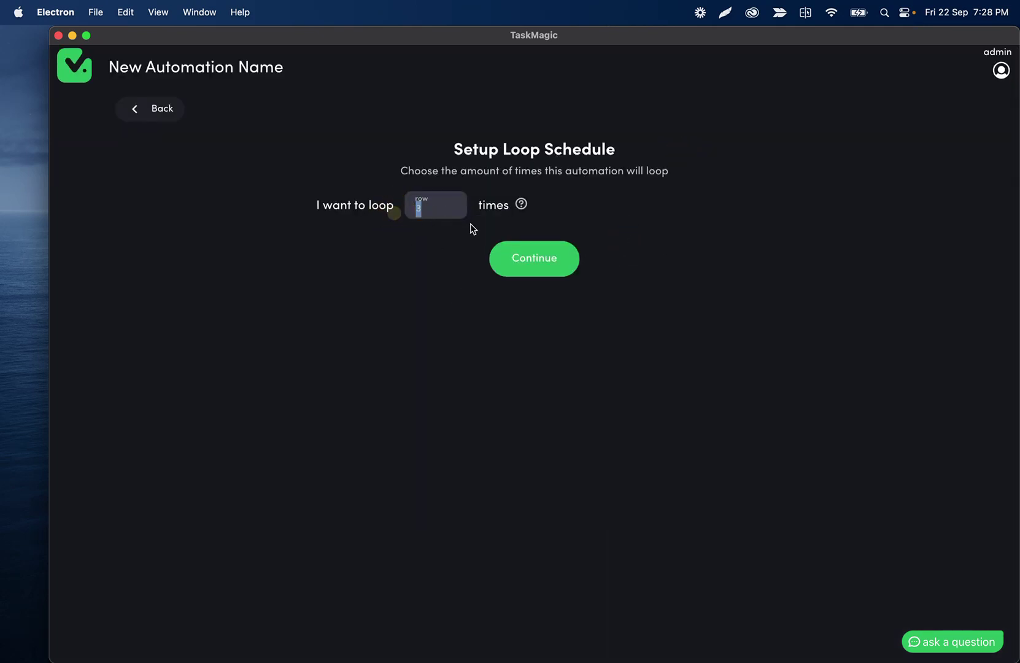
click(419, 211)
click(161, 110)
click(154, 109)
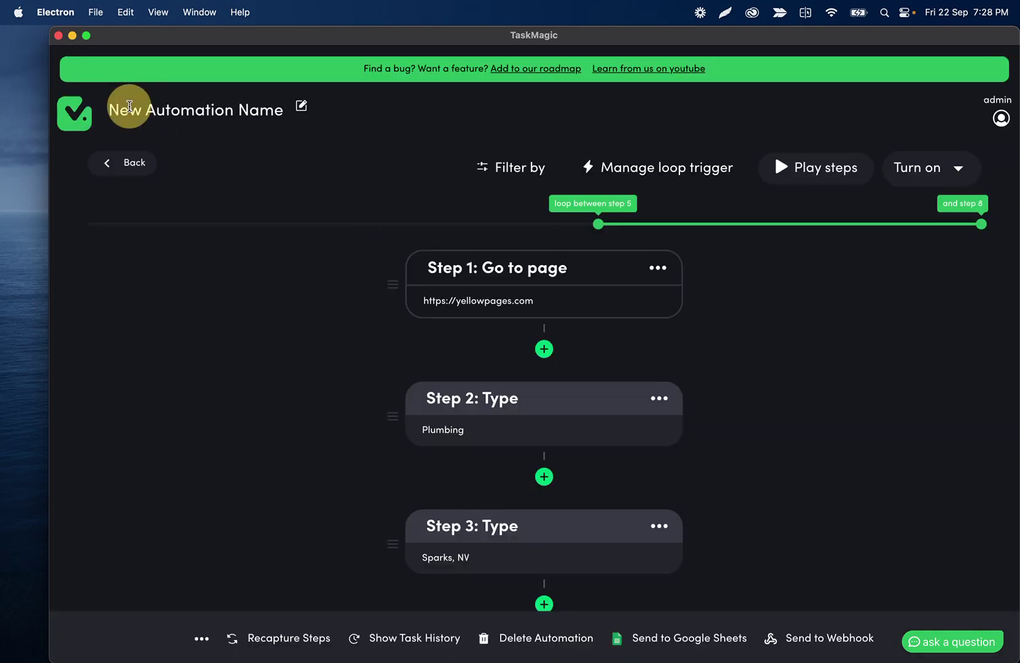
scroll(434, 376, down, 10)
scroll(454, 412, up, 10)
Step: Play the automation from step 1 and move its Chromium window to the right
click(810, 172)
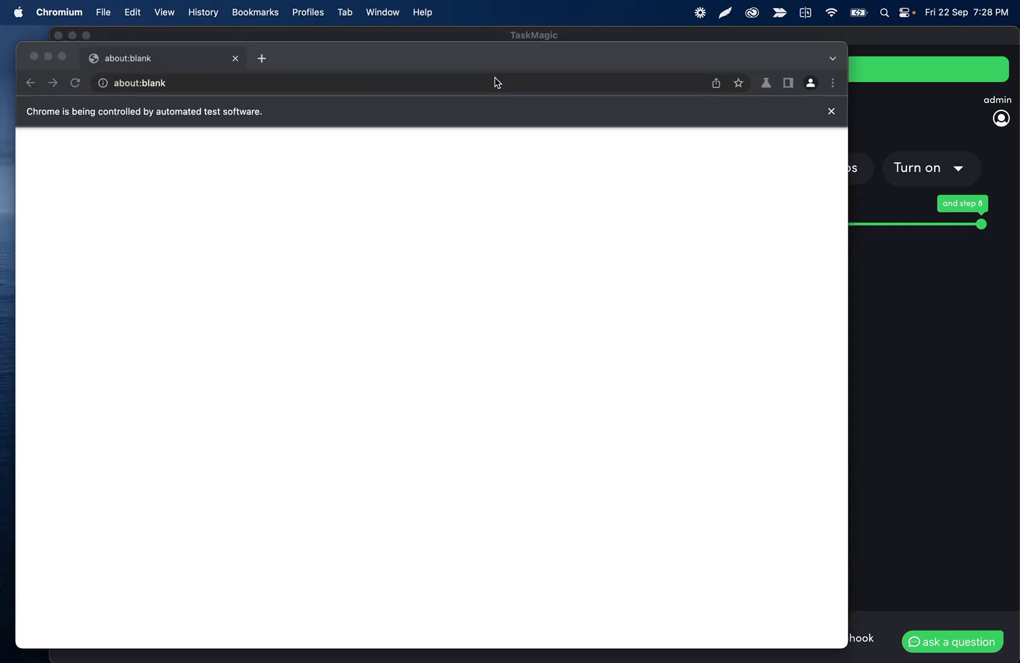
drag(484, 46, 593, 32)
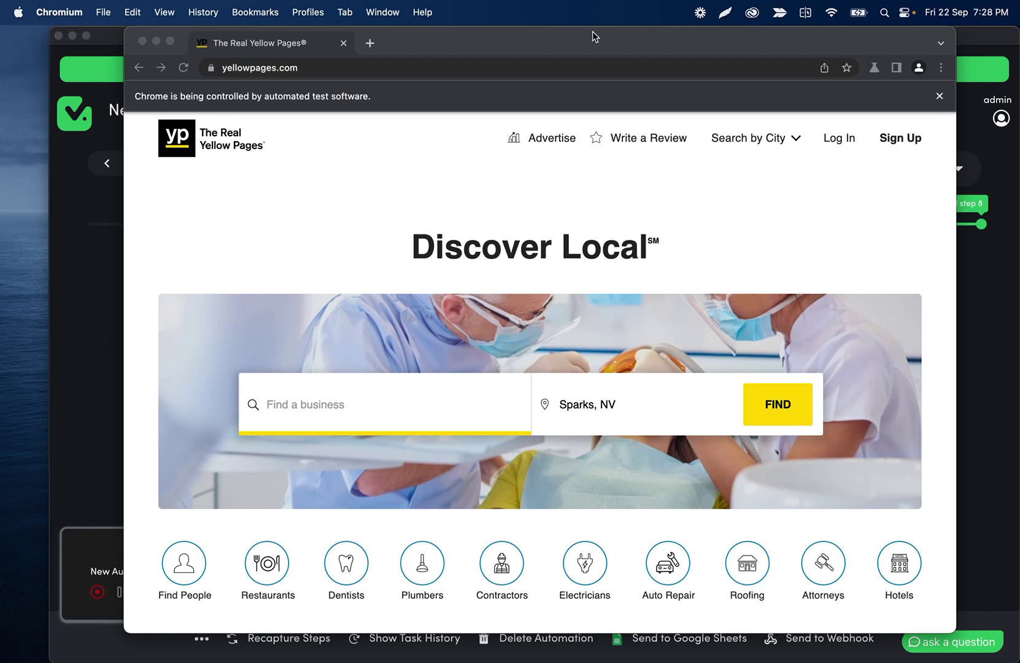
Step: Nudge the automated browser aside and scroll its Plumbing results while the run reaches page 2
drag(593, 31, 612, 30)
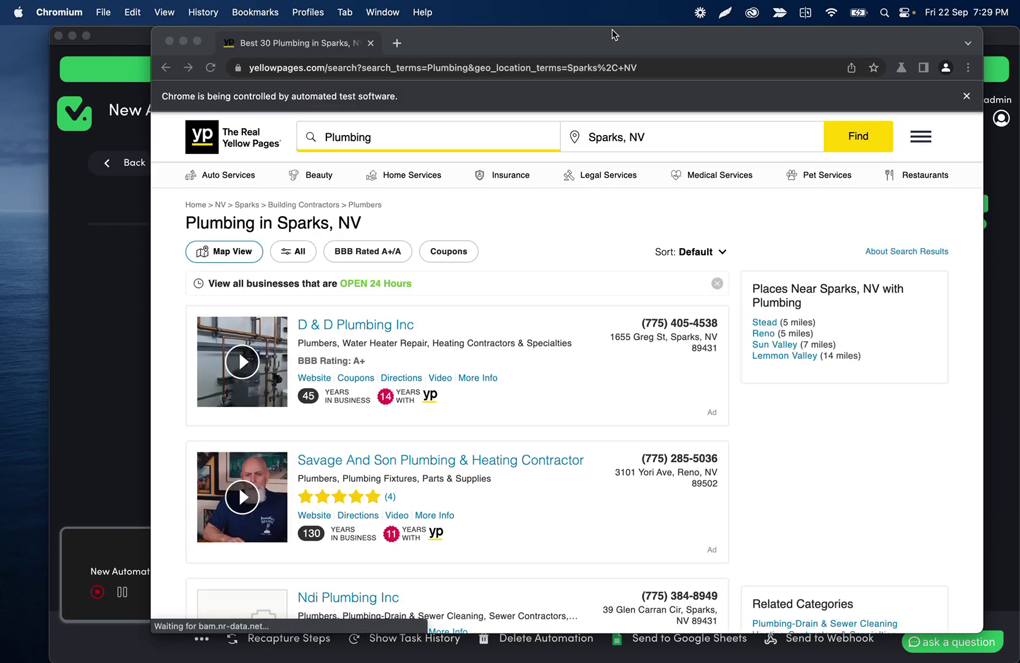
scroll(465, 270, down, 2)
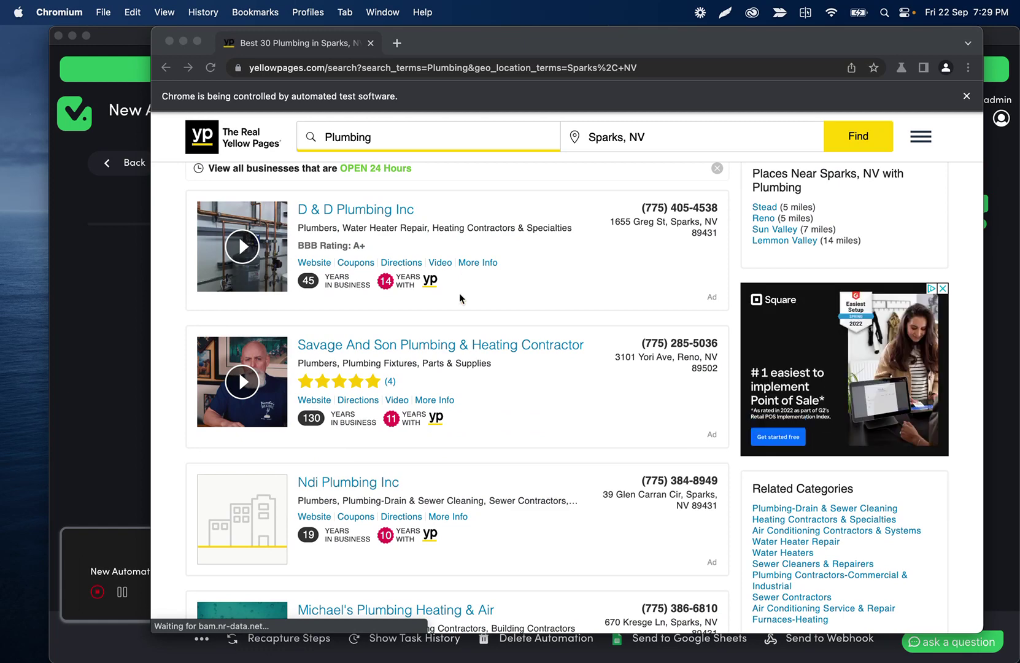
scroll(452, 235, up, 1)
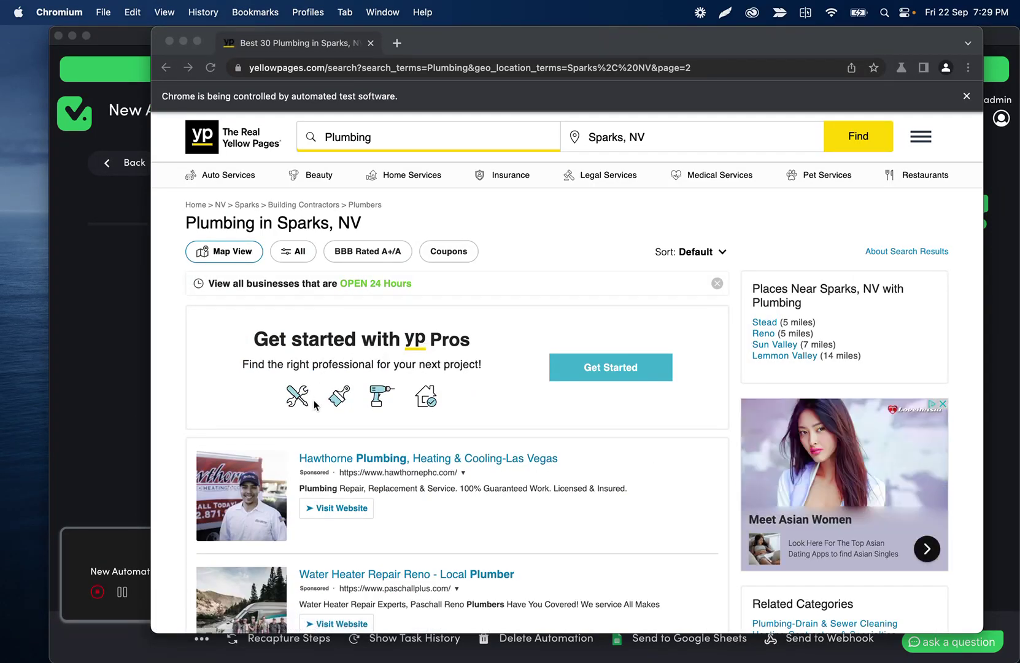
Step: Open the run's detailed log and highlight steps 5 and 6, each scraping 38 items
click(130, 443)
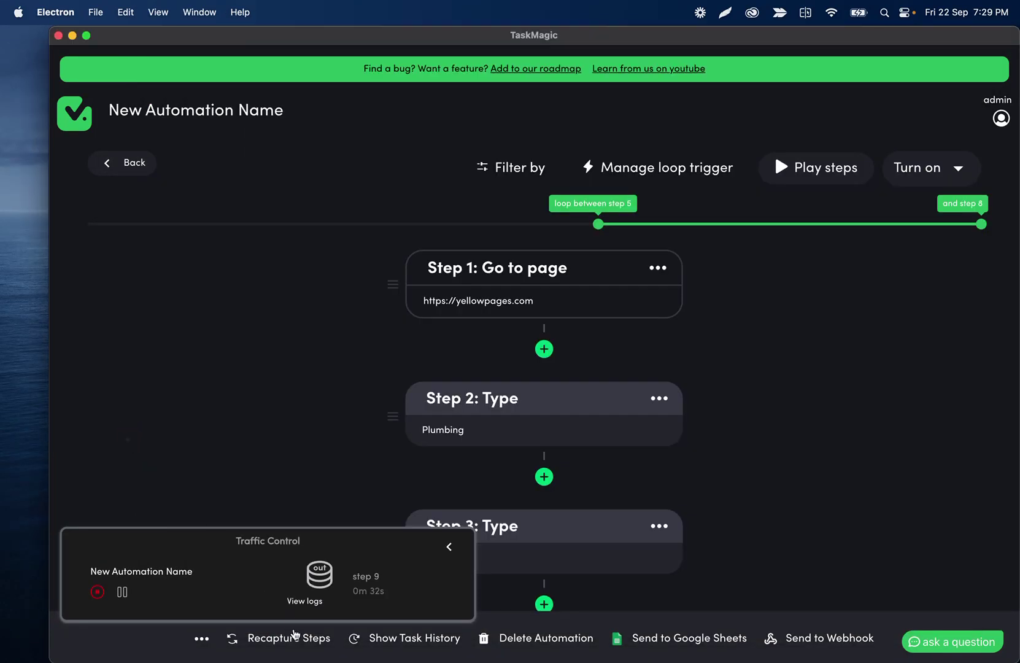
click(314, 610)
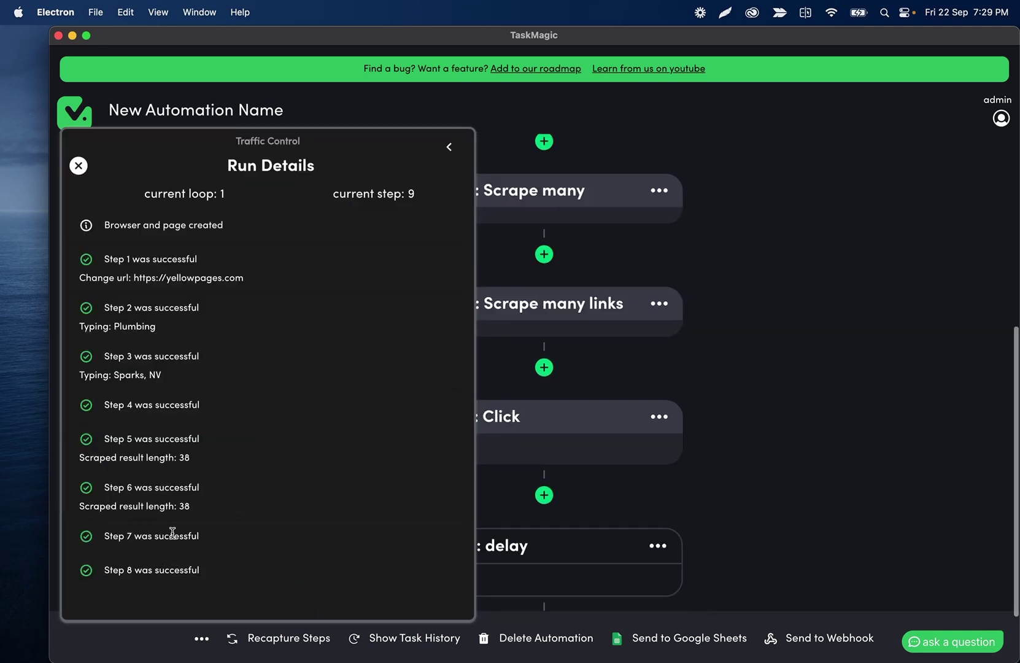
click(186, 455)
double_click(185, 505)
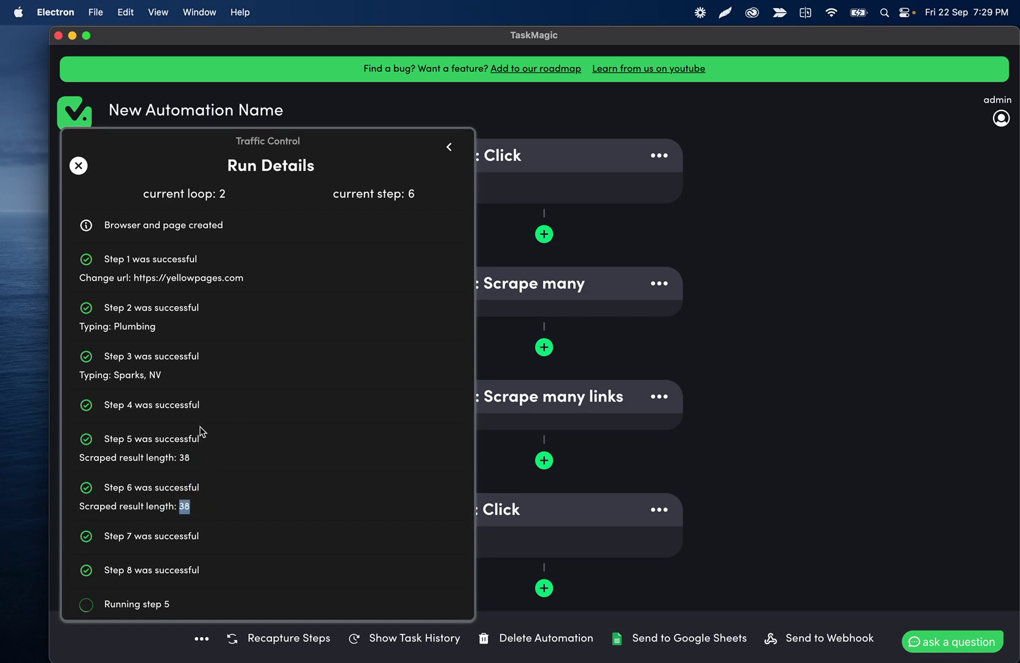
double_click(130, 435)
double_click(130, 483)
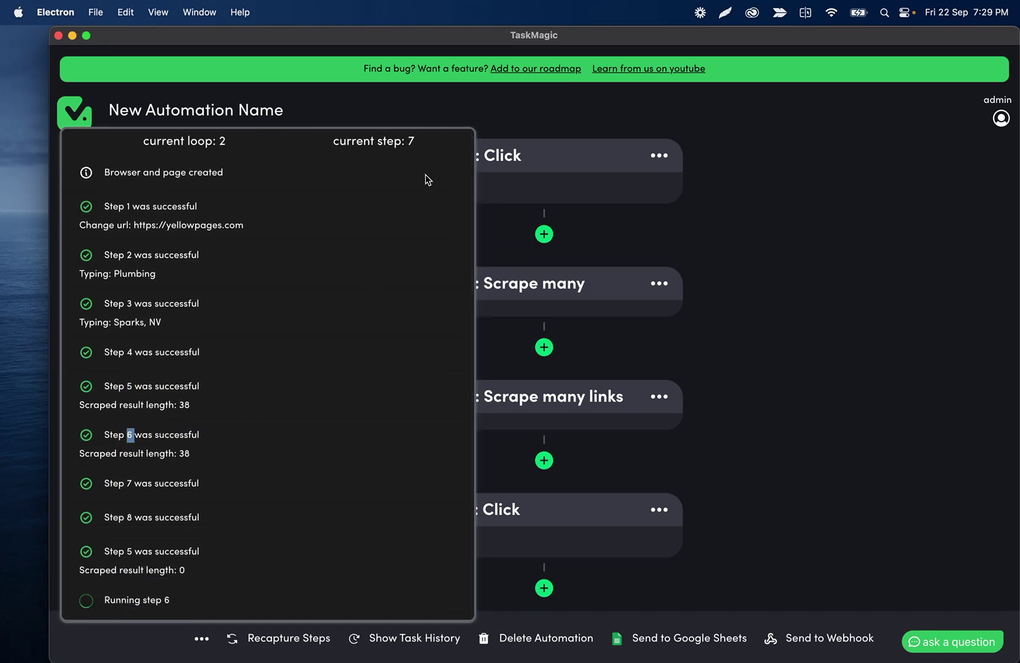
scroll(438, 186, up, 3)
click(456, 142)
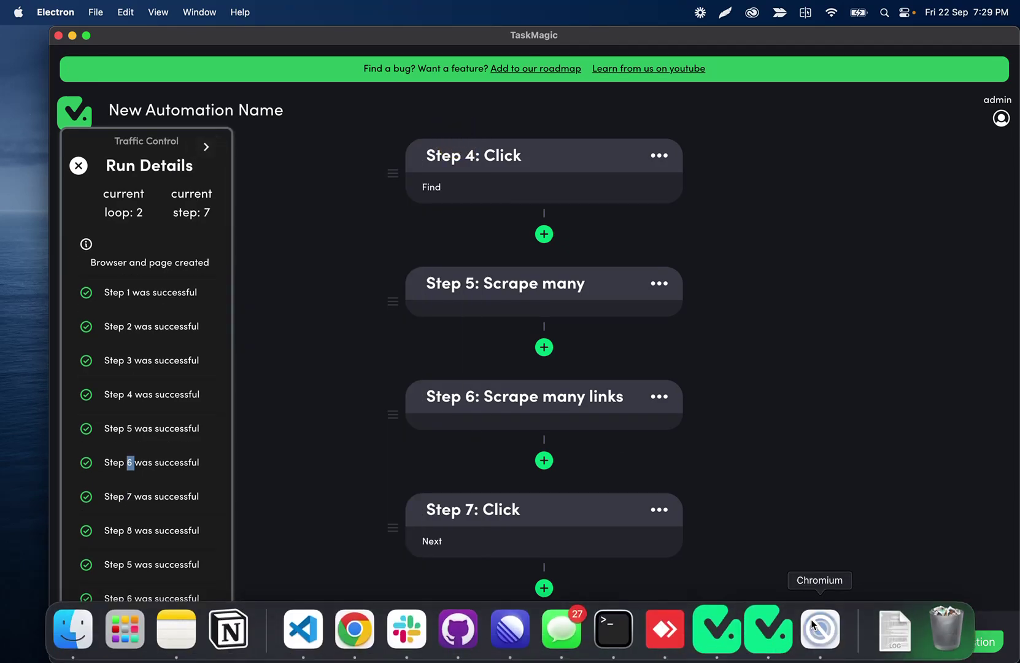
Step: Check the automated browser, then open the scraped data listing plumber names and links
click(824, 619)
scroll(585, 330, down, 5)
scroll(585, 331, down, 20)
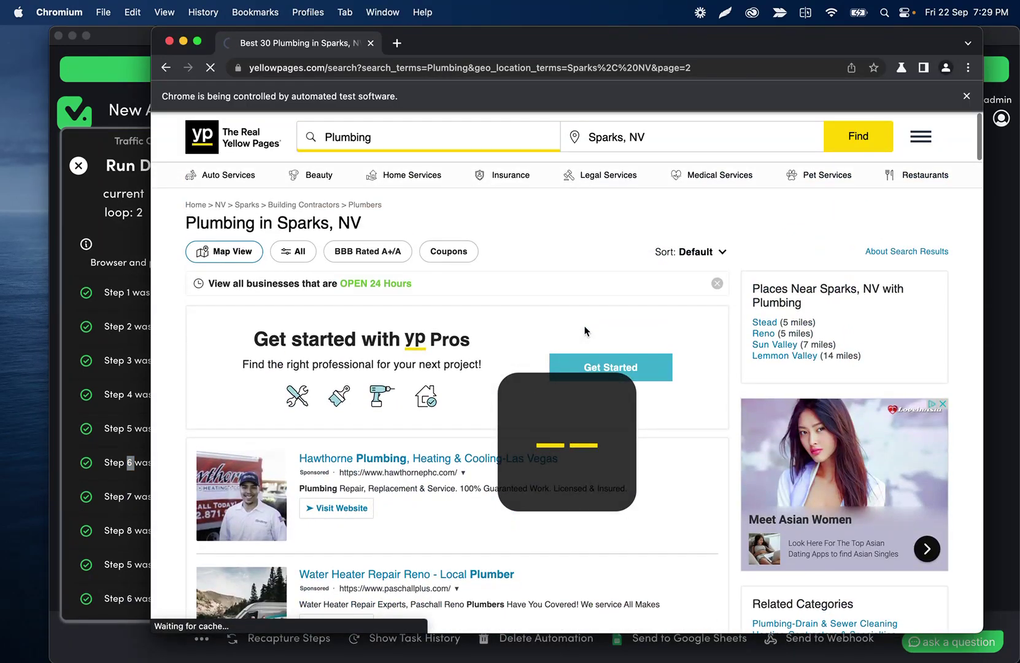
click(77, 166)
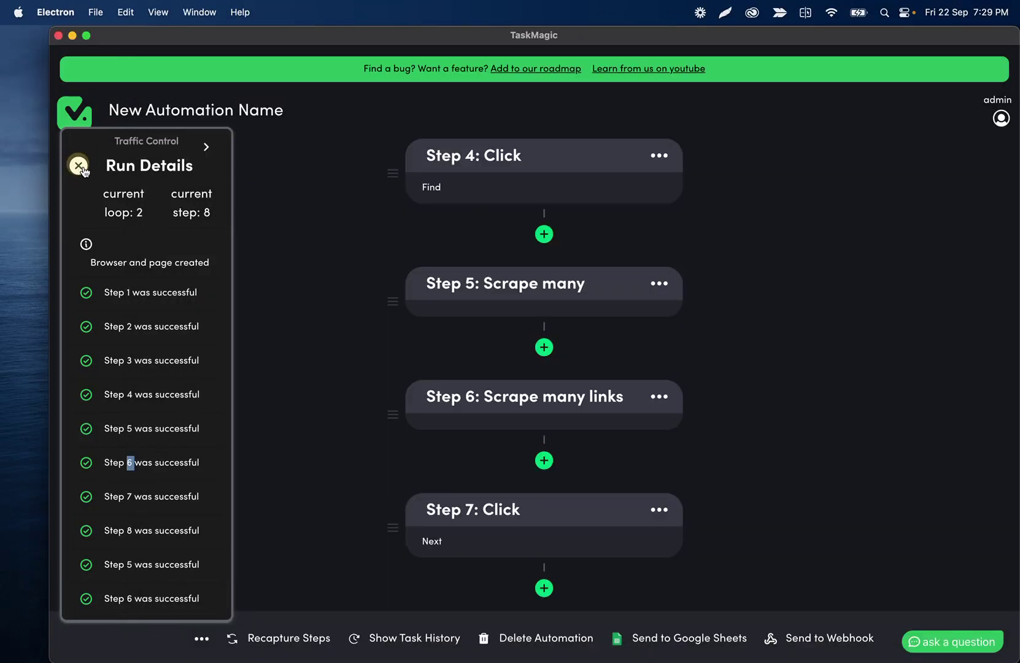
click(82, 168)
click(206, 526)
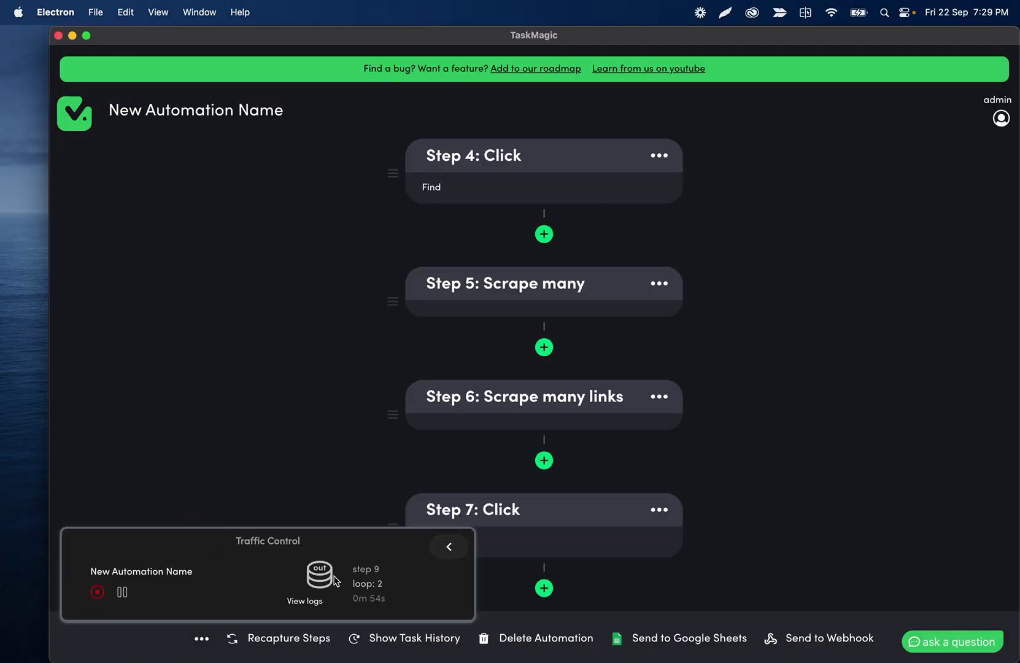
click(328, 574)
scroll(472, 312, down, 1)
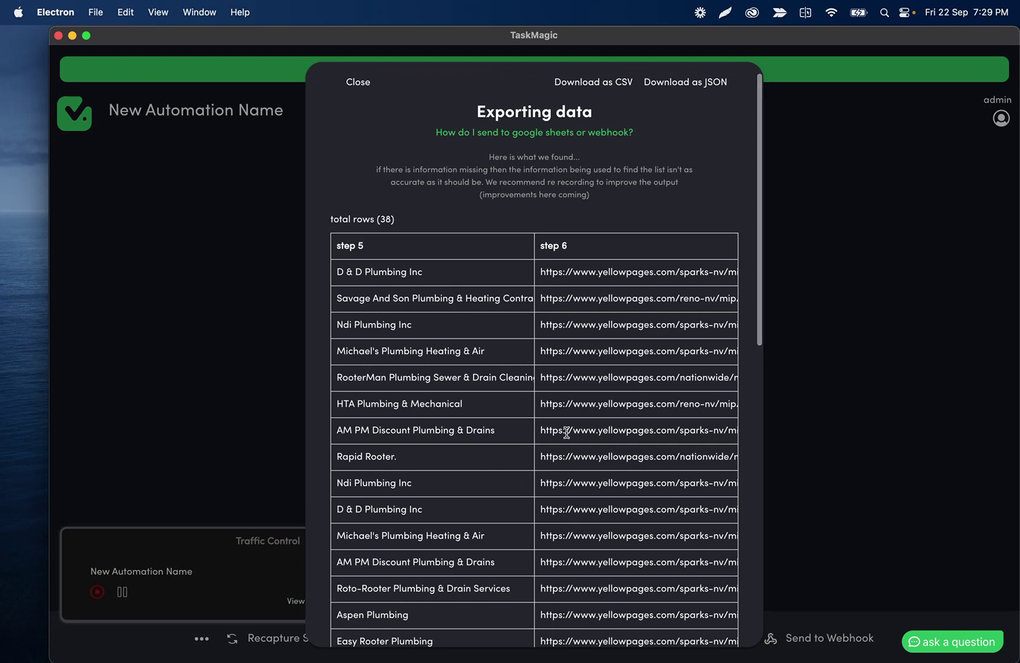
Step: Close the Exporting data view and scroll the step list down to Steps 6–8
click(358, 78)
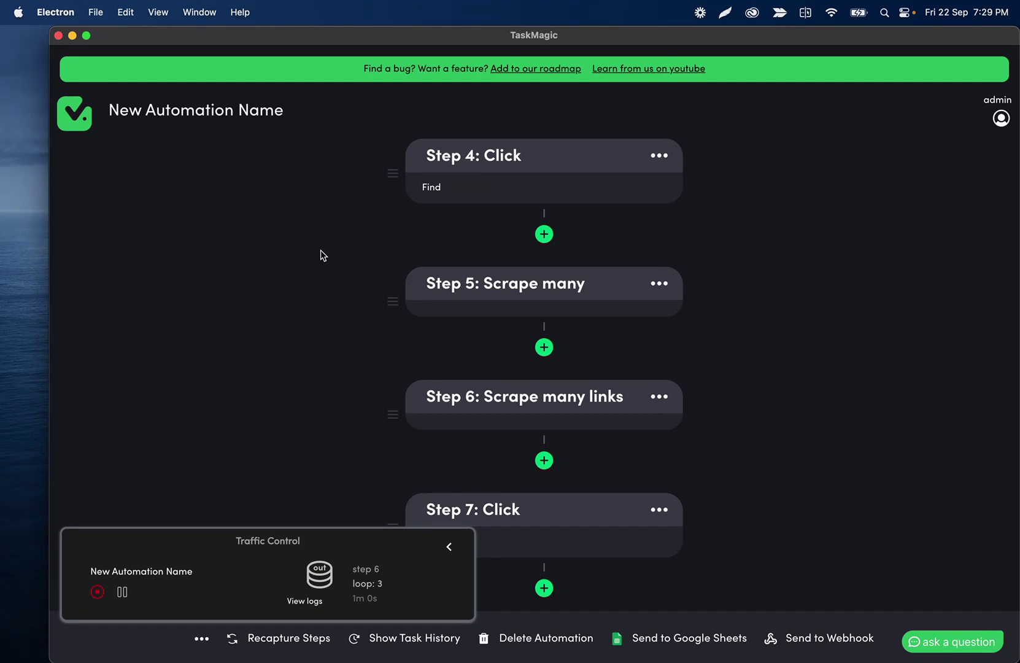
scroll(321, 249, down, 3)
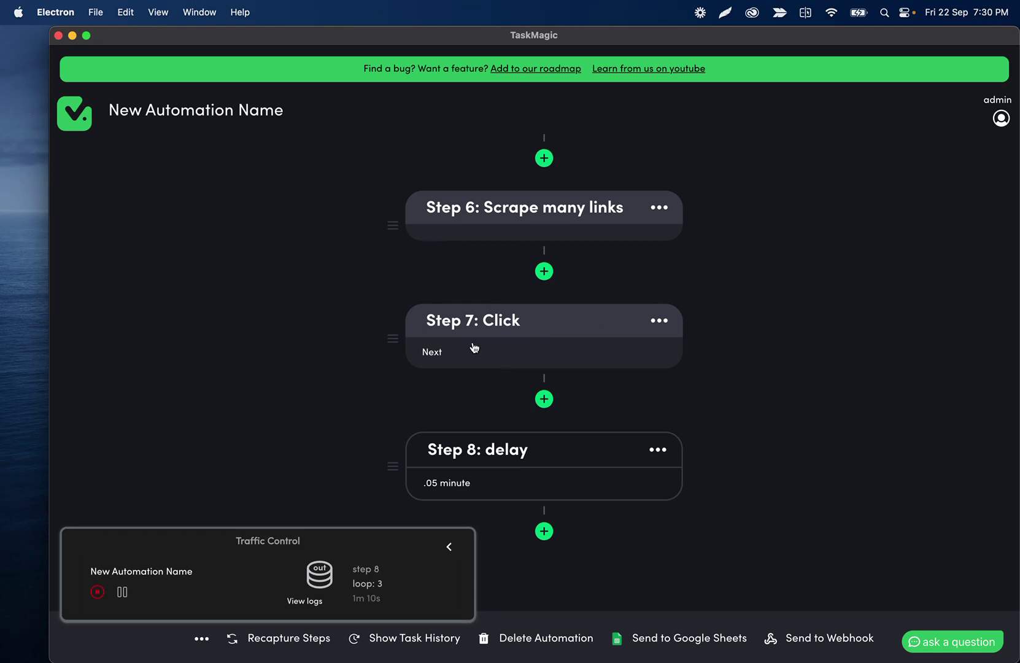
Step: Try Step 7's find-by-text option with 'Next page', then turn it back off
click(657, 321)
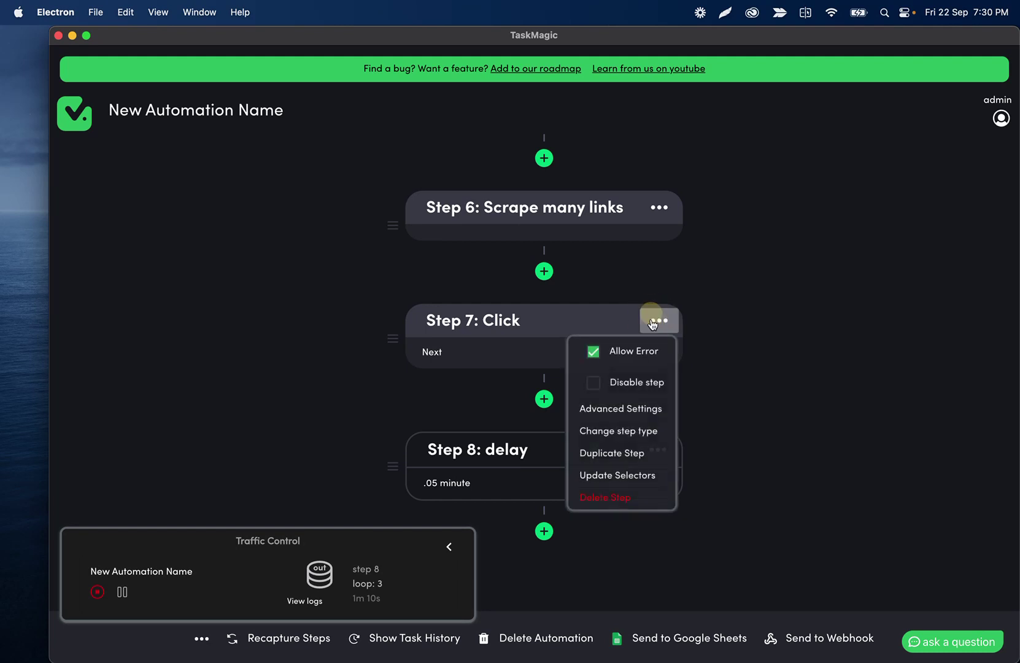
click(617, 409)
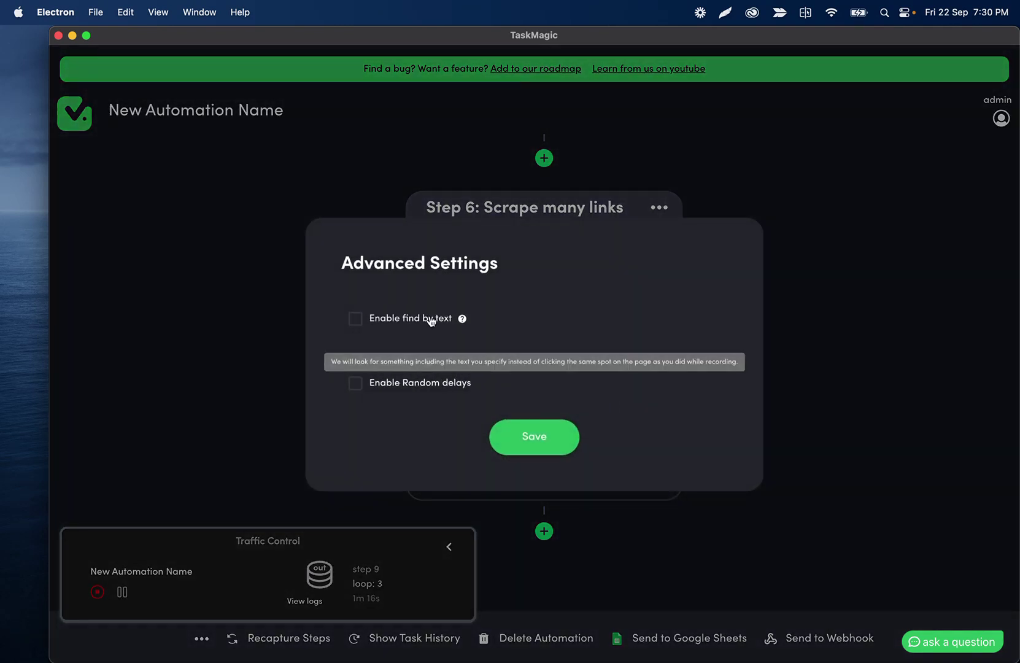
click(371, 319)
click(386, 324)
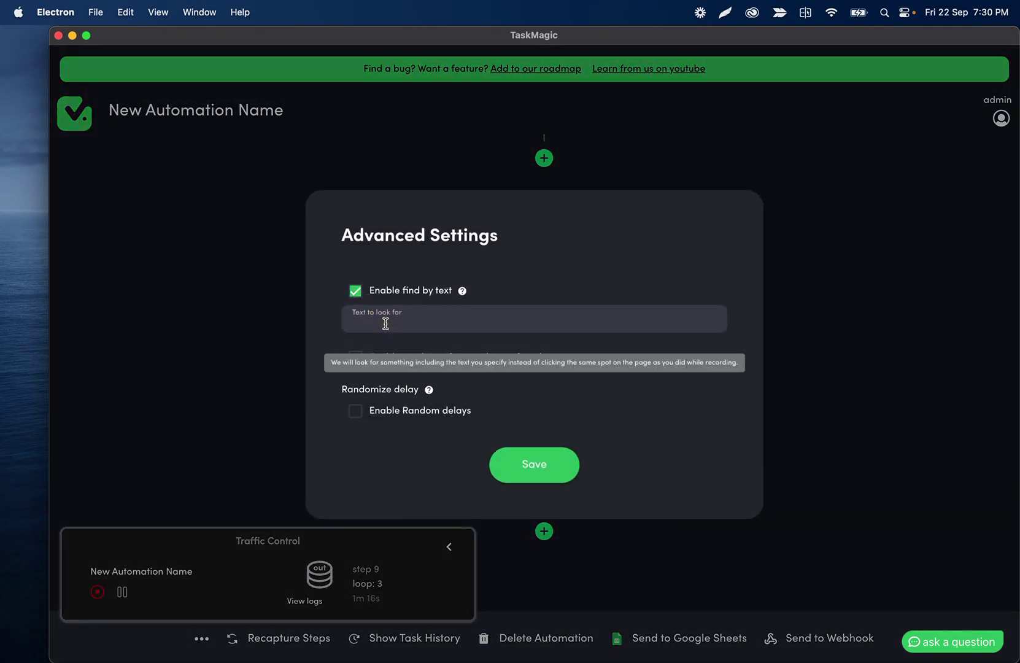
text(Next page)
click(356, 296)
click(278, 348)
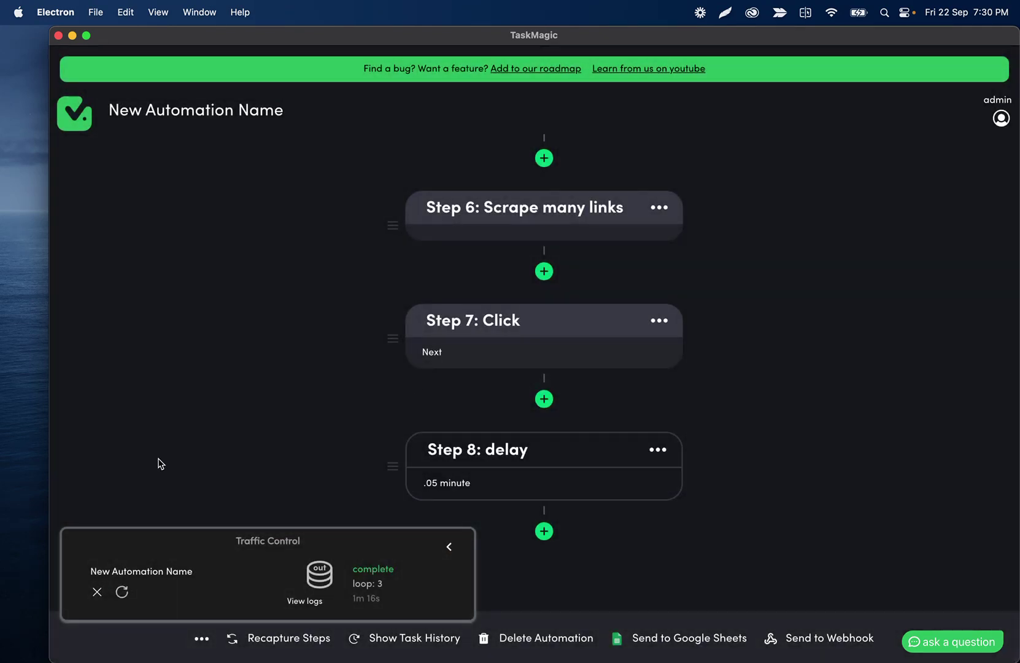